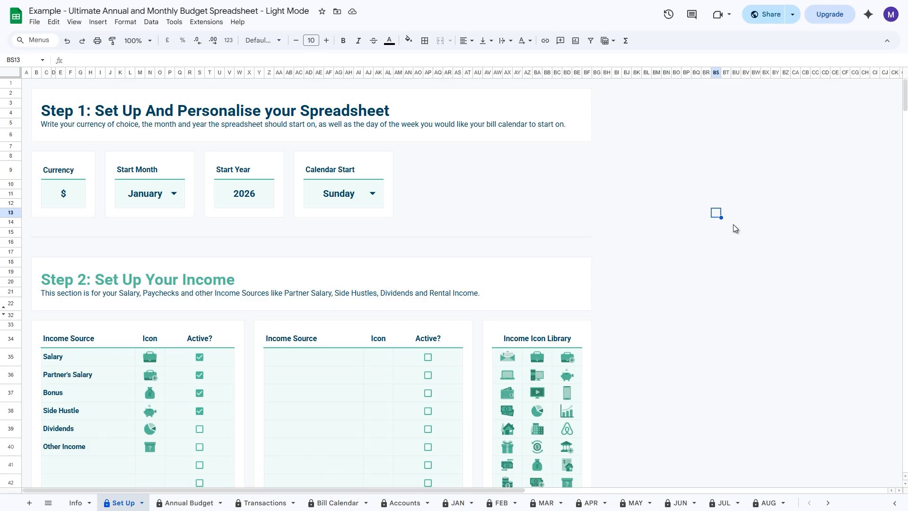
Step: Review the Set Up sheet from the debt payoff section through savings to the cash, bank accounts and credit cards section
scroll(637, 215, "down", 20)
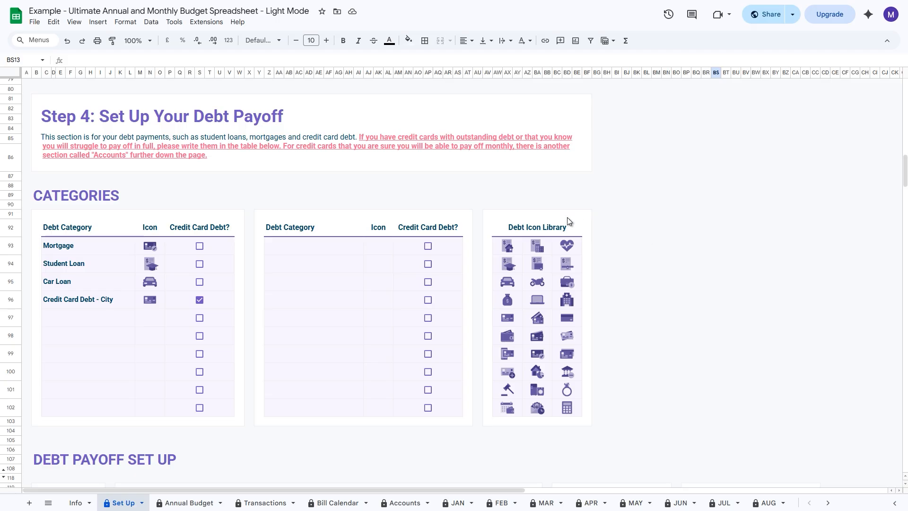
scroll(185, 315, "down", 20)
scroll(182, 316, "down", 10)
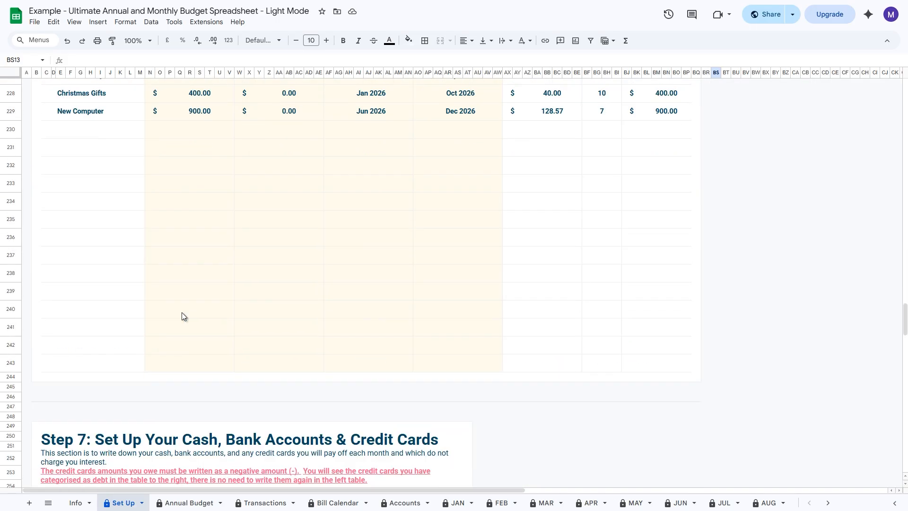
scroll(182, 258, "up", 4)
scroll(181, 259, "up", 20)
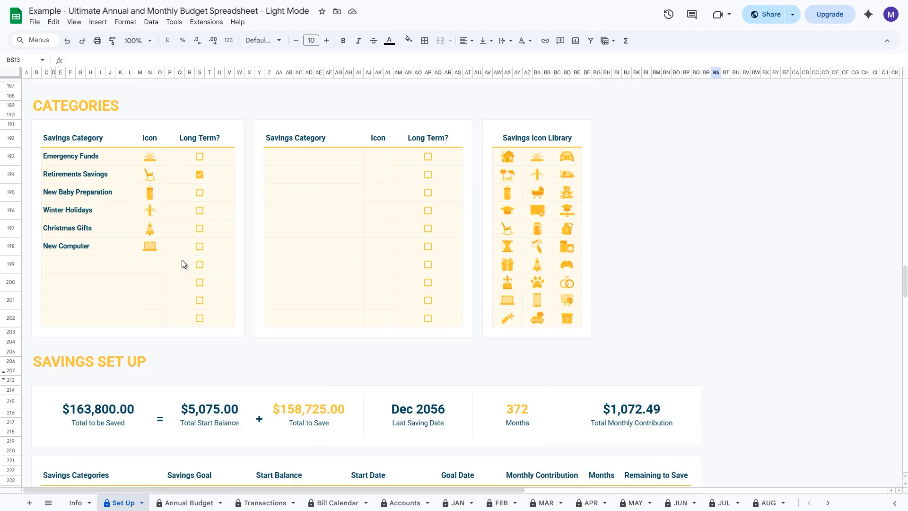
scroll(185, 259, "down", 2)
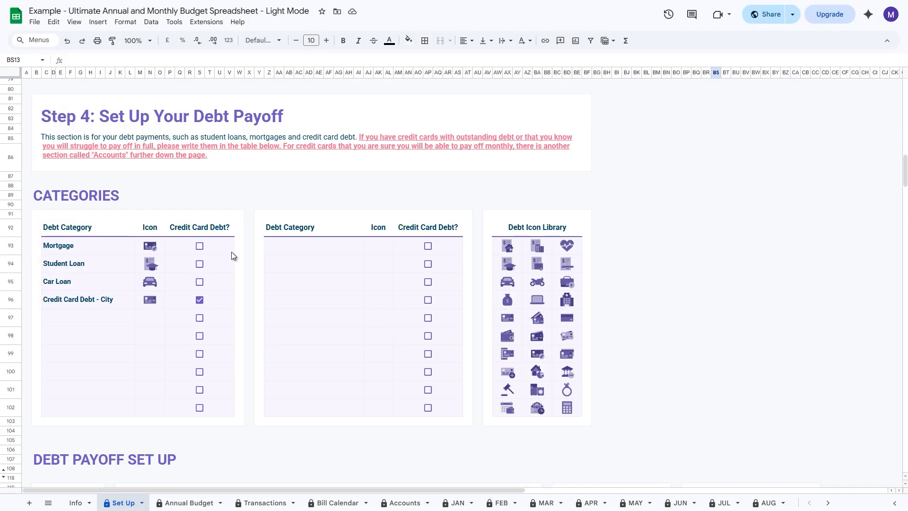
scroll(214, 255, "down", 15)
scroll(188, 288, "down", 15)
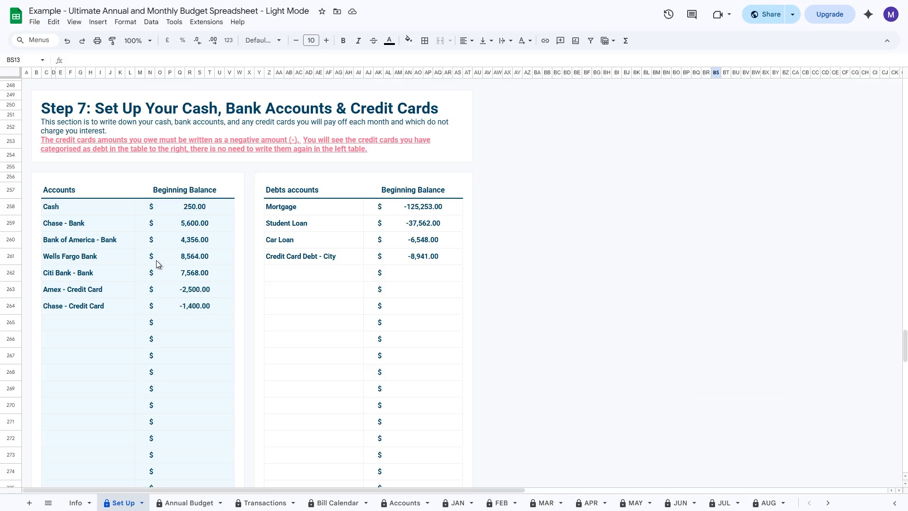
Step: Compare where credit cards are listed in the debt payoff categories and in the Step 7 Accounts and Debts accounts tables
scroll(454, 283, "up", 20)
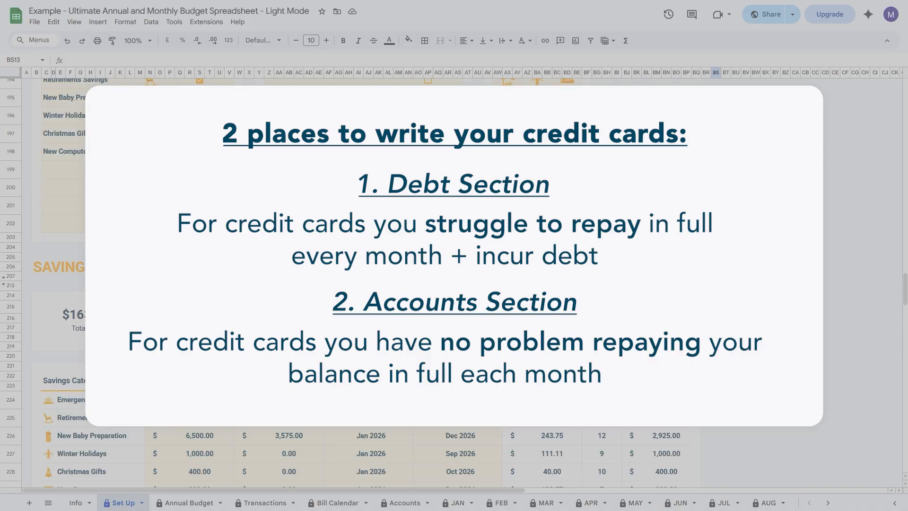
scroll(181, 269, "up", 10)
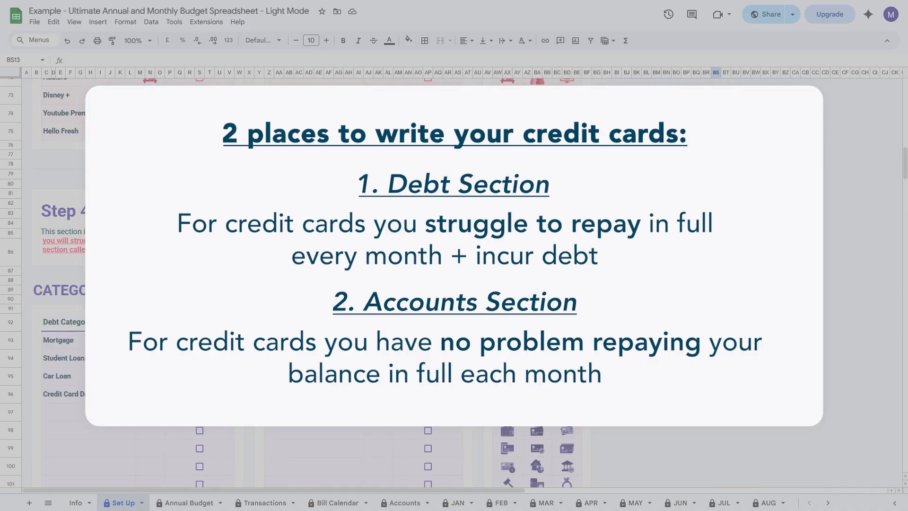
scroll(181, 269, "down", 4)
scroll(181, 269, "down", 2)
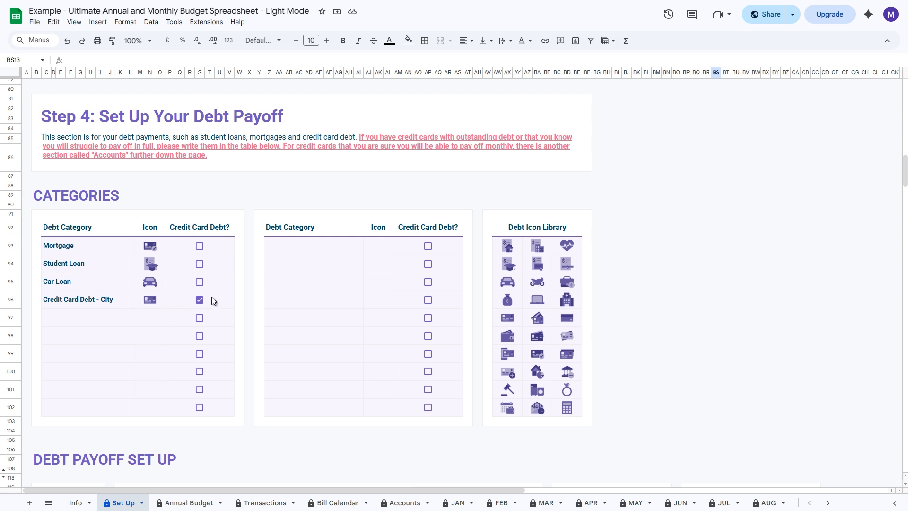
scroll(207, 300, "down", 20)
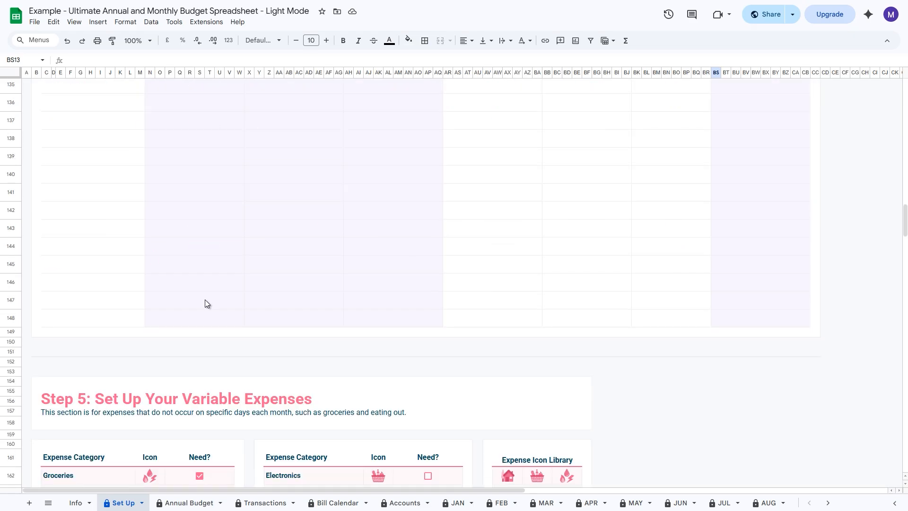
scroll(206, 299, "down", 20)
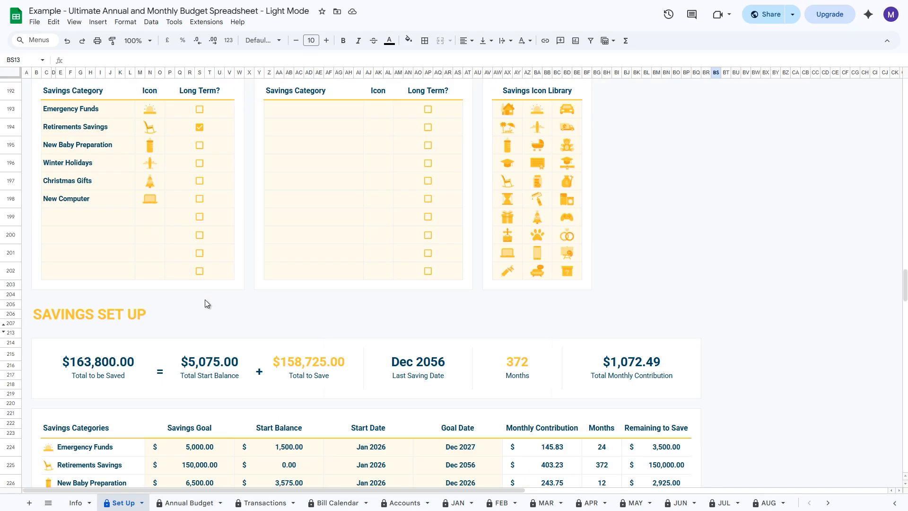
scroll(206, 303, "down", 5)
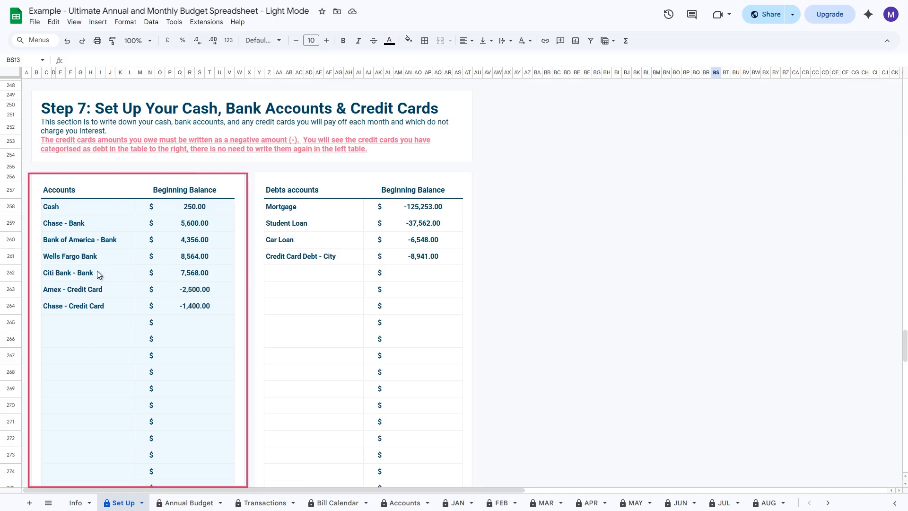
left_click_drag(87, 292, 89, 301)
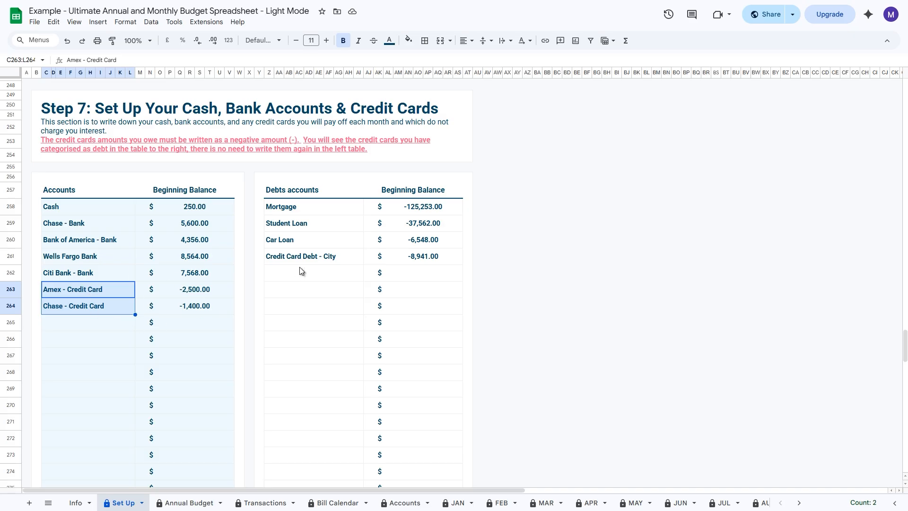
left_click(313, 261)
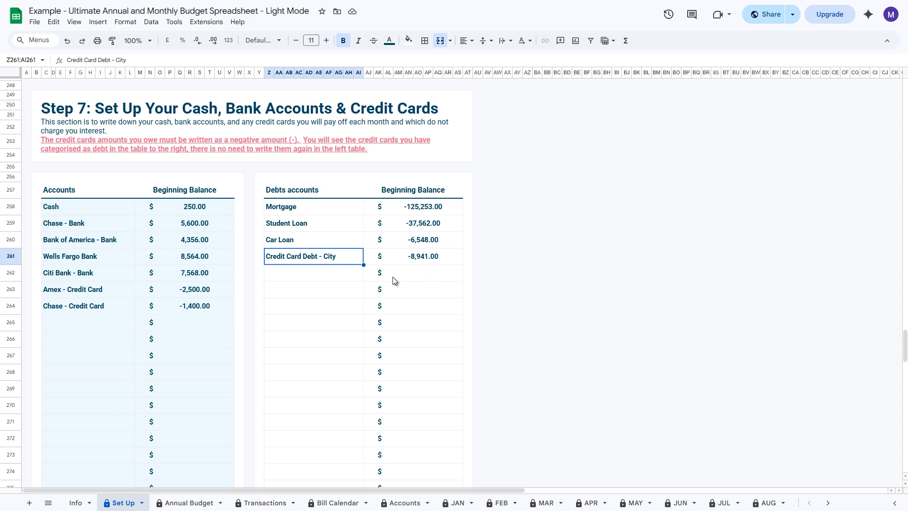
Step: Inspect January's Need, Want and Savings/Debt percentages in the Annual Budget sheet's 50/30/20 table
left_click(189, 502)
scroll(443, 229, "down", 20)
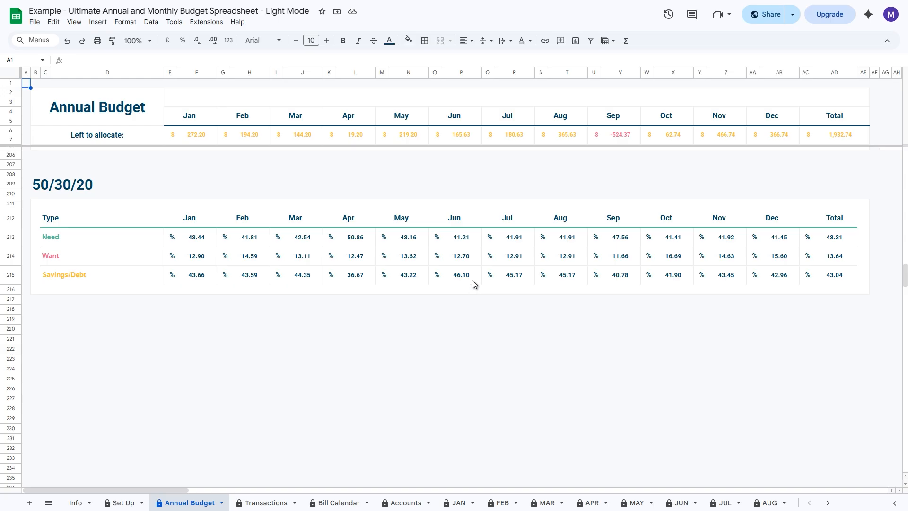
left_click(191, 240)
left_click(192, 260)
left_click(199, 279)
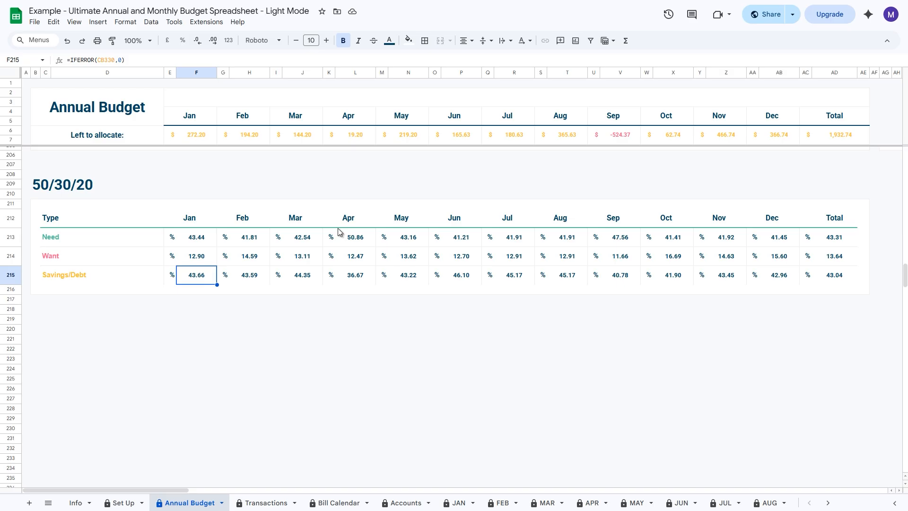
Step: On the 50/30/20 sheet, try Need and Want as the Emergency Funds classification, ending back on Savings/Debts
left_click(834, 504)
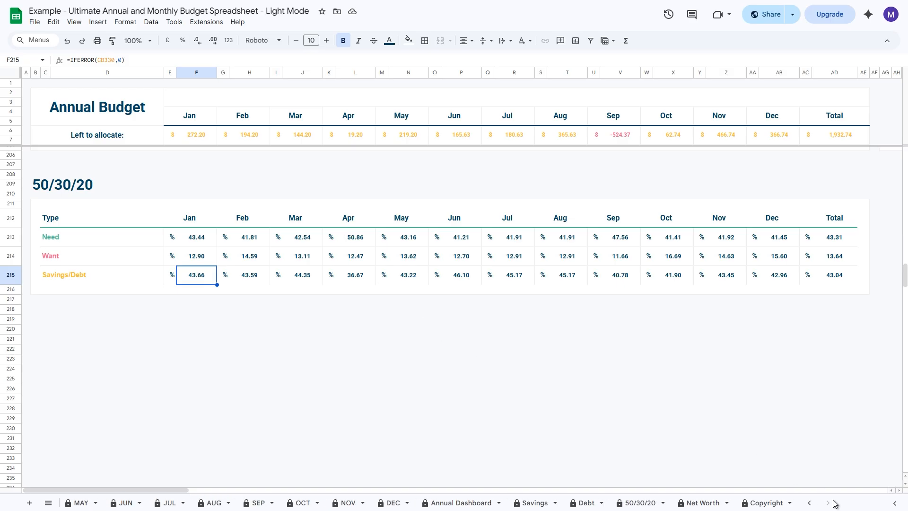
left_click(639, 503)
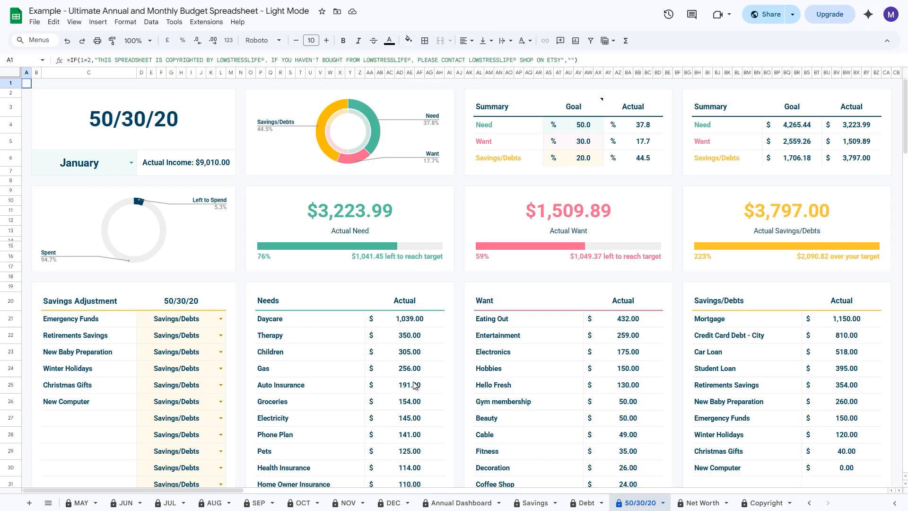
left_click(222, 319)
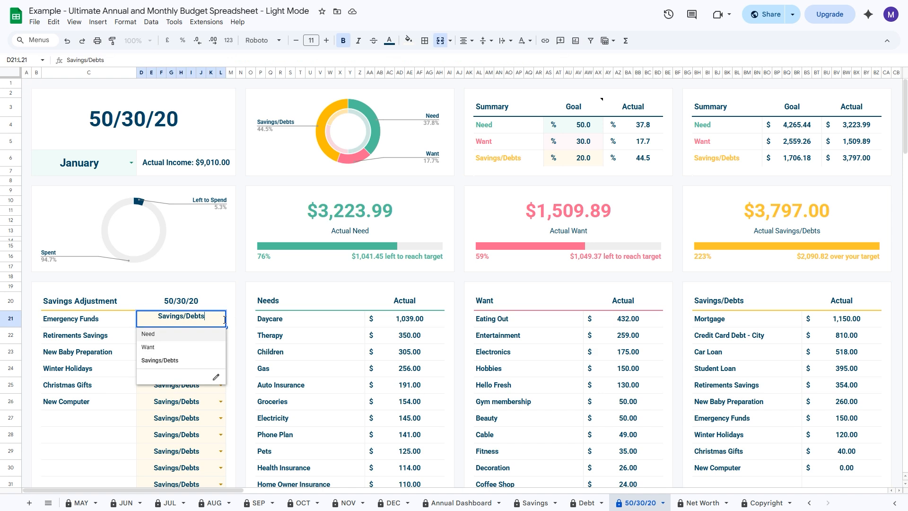
left_click(197, 336)
left_click(215, 323)
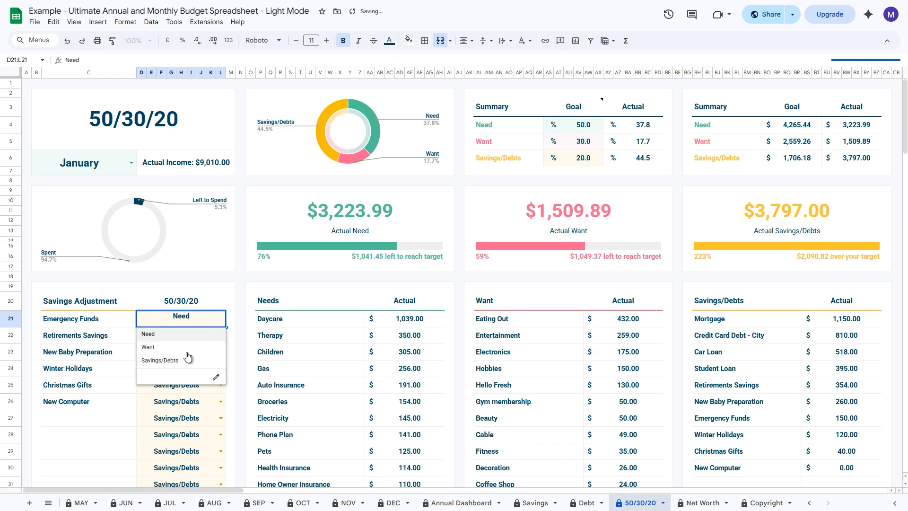
left_click(189, 352)
left_click(215, 324)
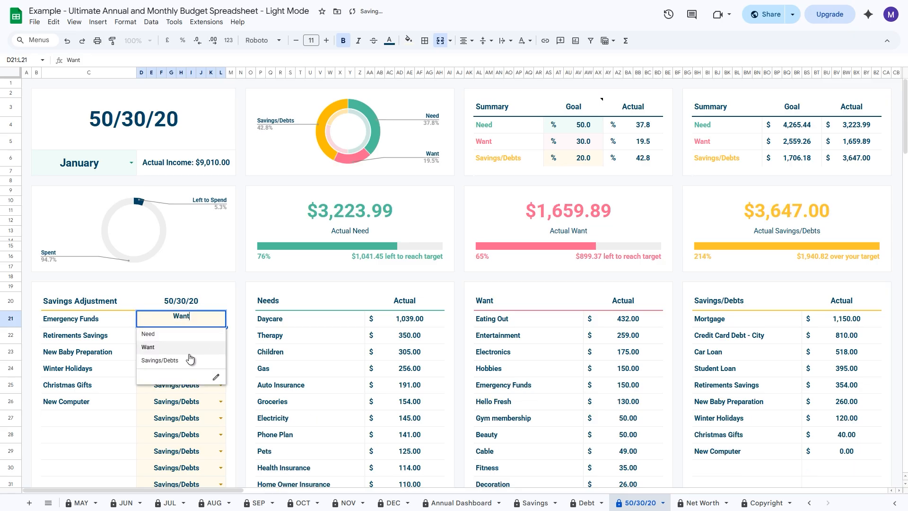
left_click(189, 361)
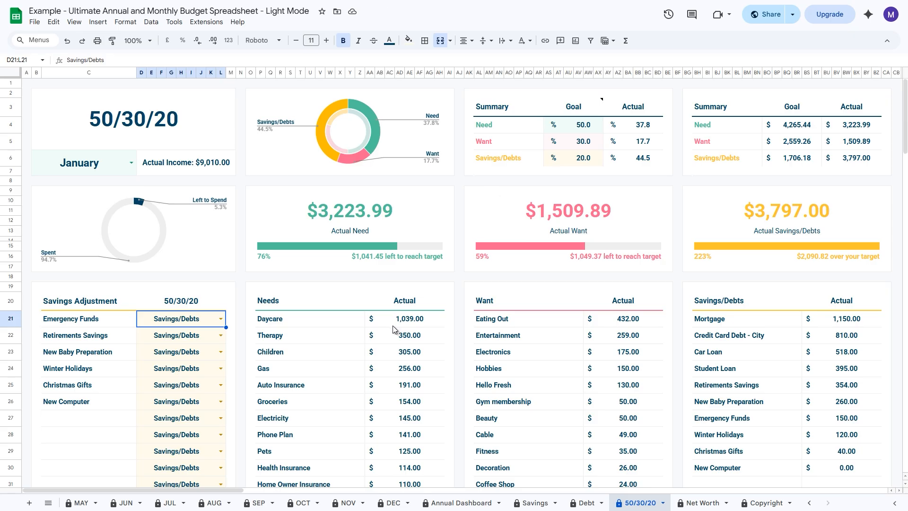
Step: On the Transactions sheet, examine the To account of the January Salary entry and the From accounts of the Water and Coffee Shop entries
left_click(810, 503)
left_click(264, 503)
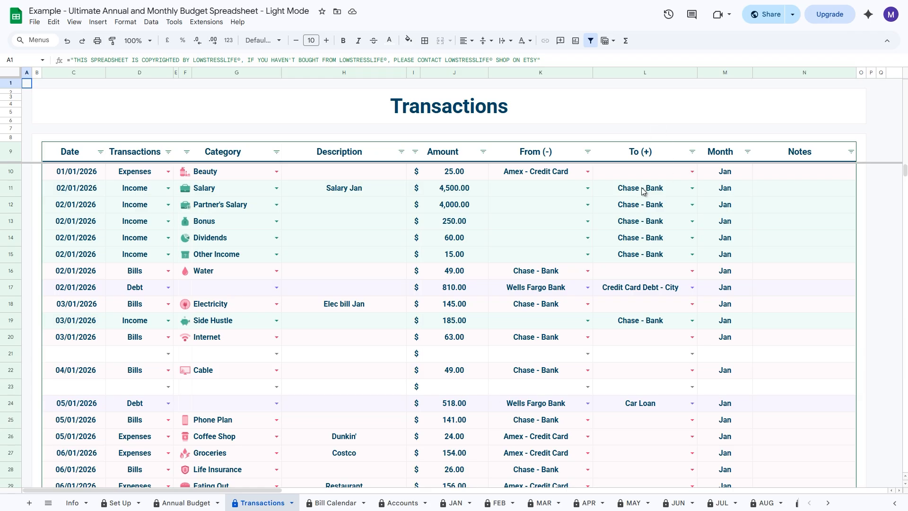
left_click_drag(81, 192, 226, 194)
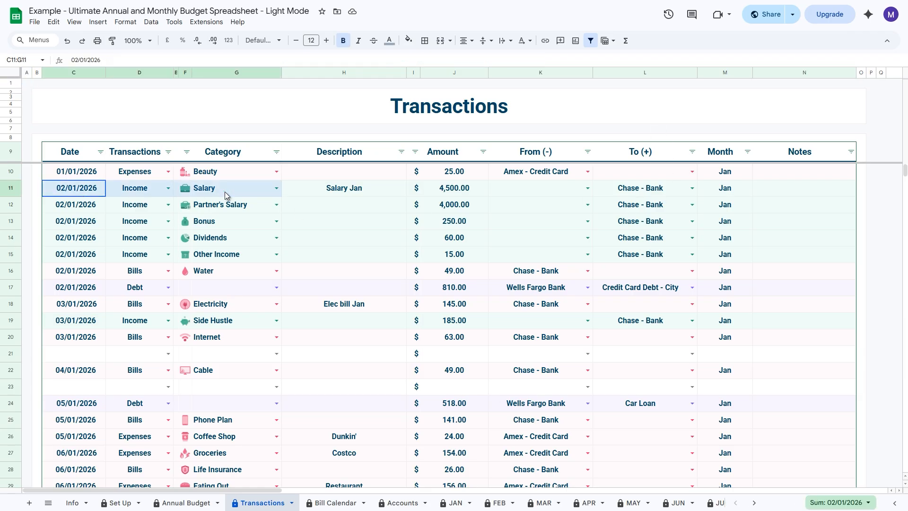
left_click(643, 196)
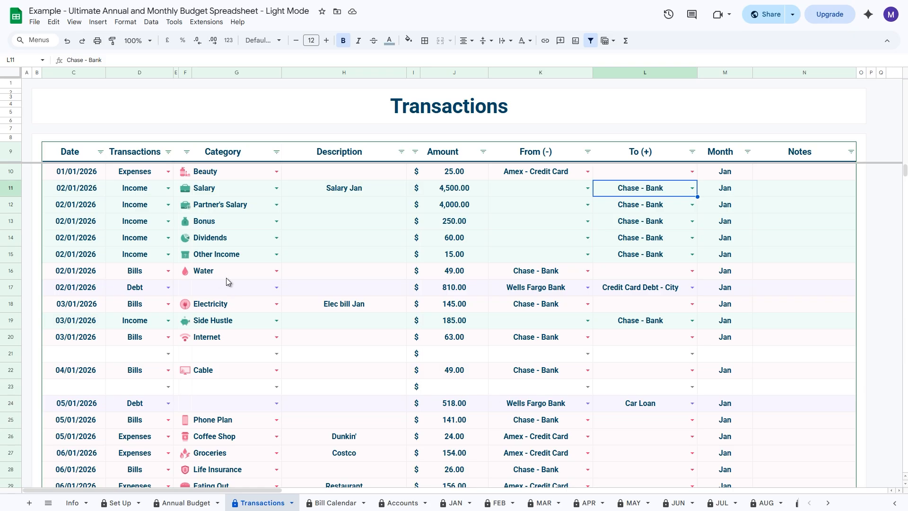
left_click(543, 274)
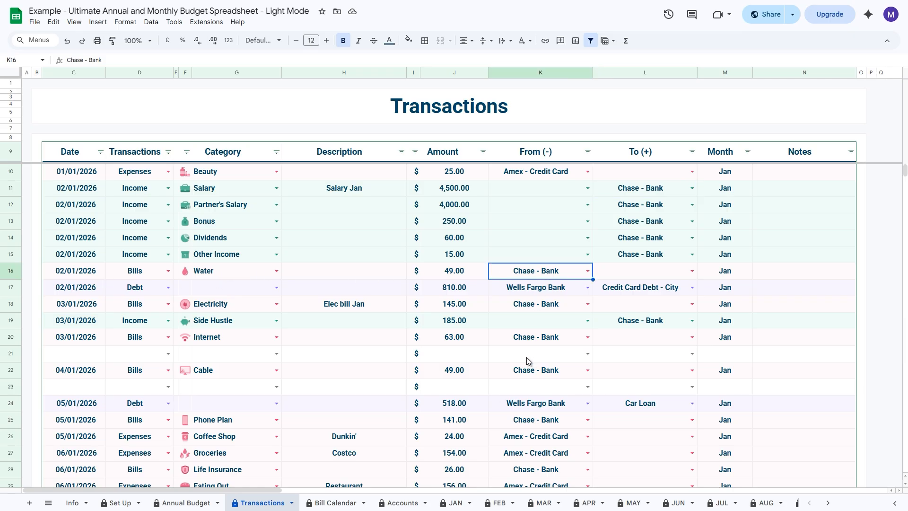
scroll(544, 302, "down", 2)
left_click(540, 343)
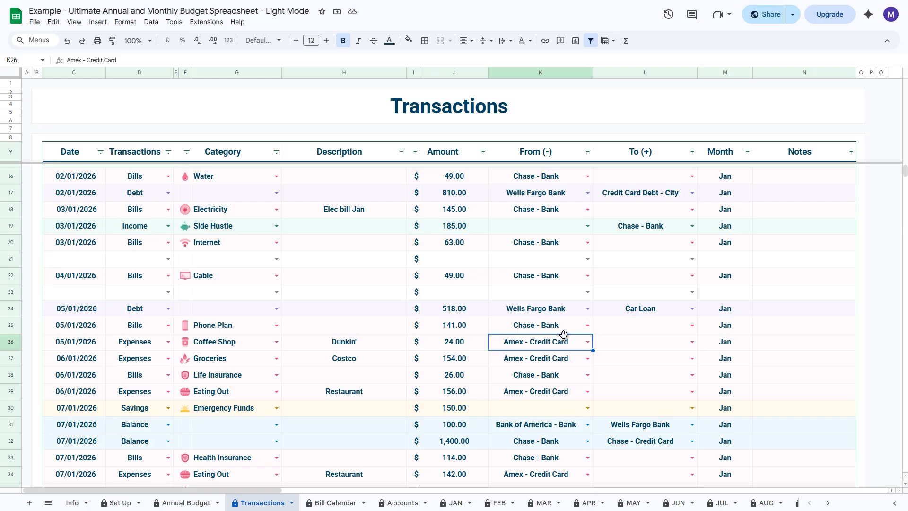
Step: Examine the category, From and To cells of the 05/01/2026 Debt transaction, including the list of selectable To accounts
double_click(223, 312)
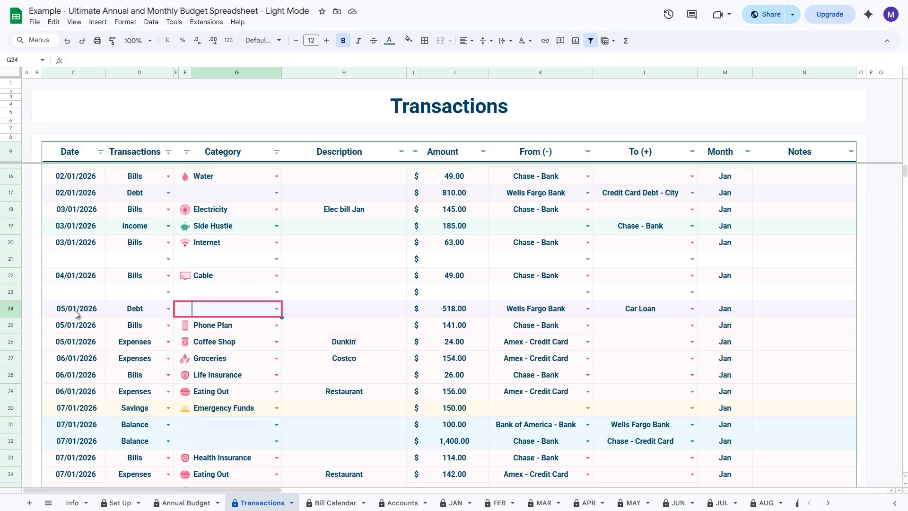
left_click(275, 308)
left_click(307, 310)
left_click(218, 312)
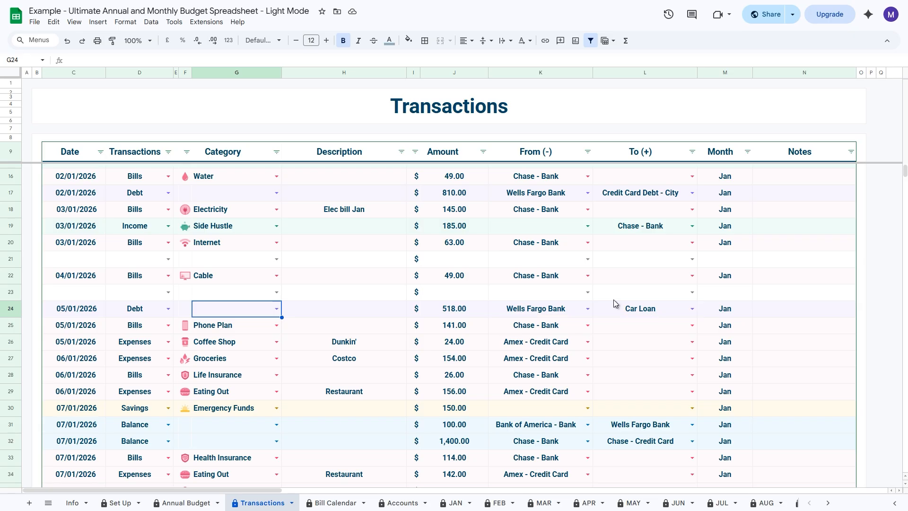
left_click(542, 314)
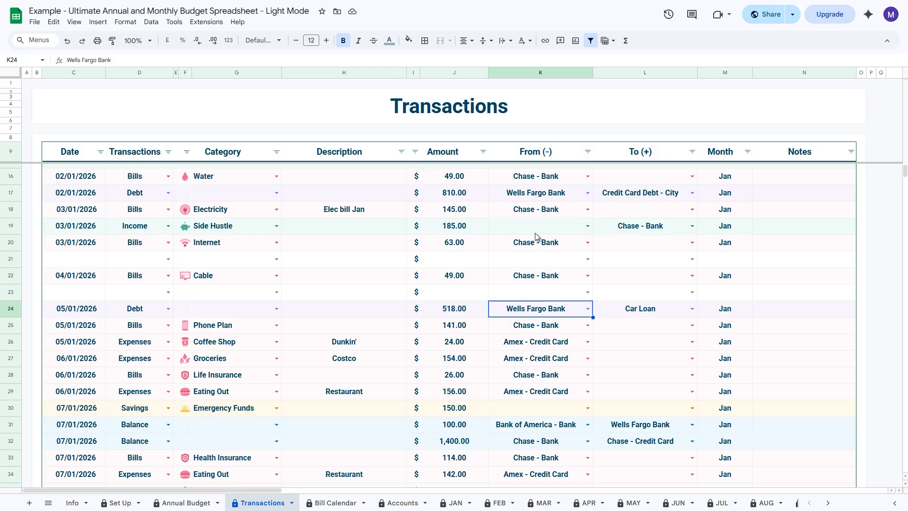
left_click(632, 312)
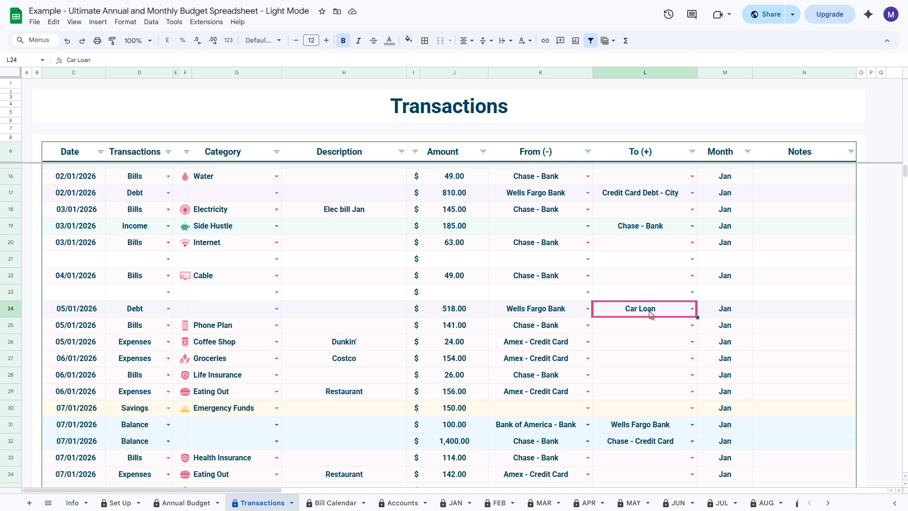
left_click(691, 312)
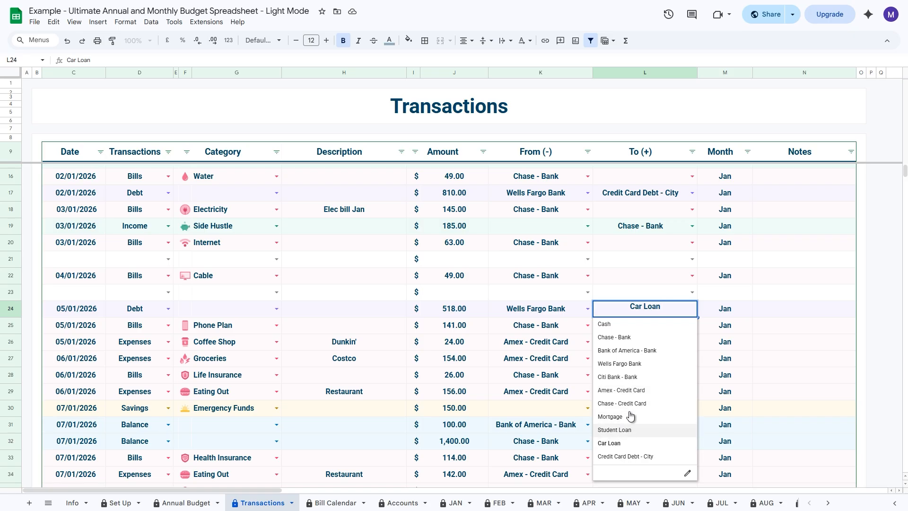
left_click(635, 292)
Step: Set the 07/01/2026 Emergency Funds savings transaction to transfer from Wells Fargo Bank to Citi Bank - Bank
scroll(490, 367, "down", 1)
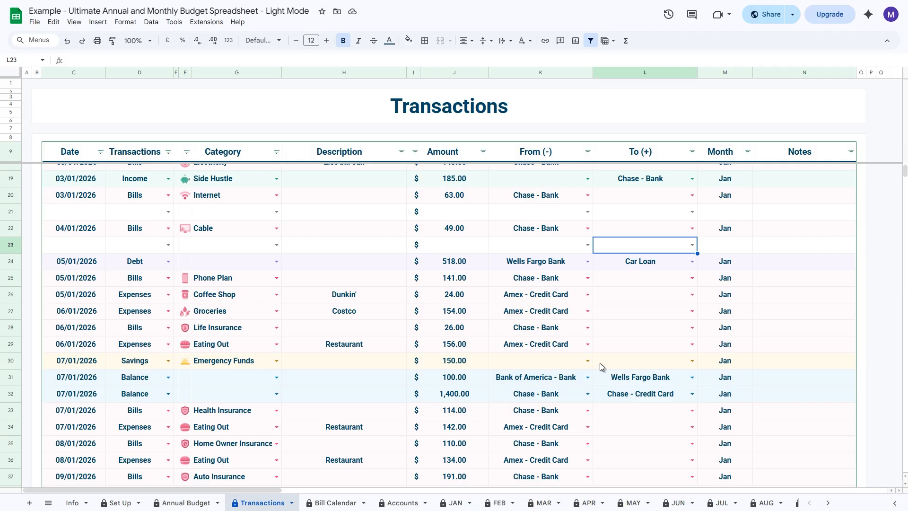
left_click(586, 361)
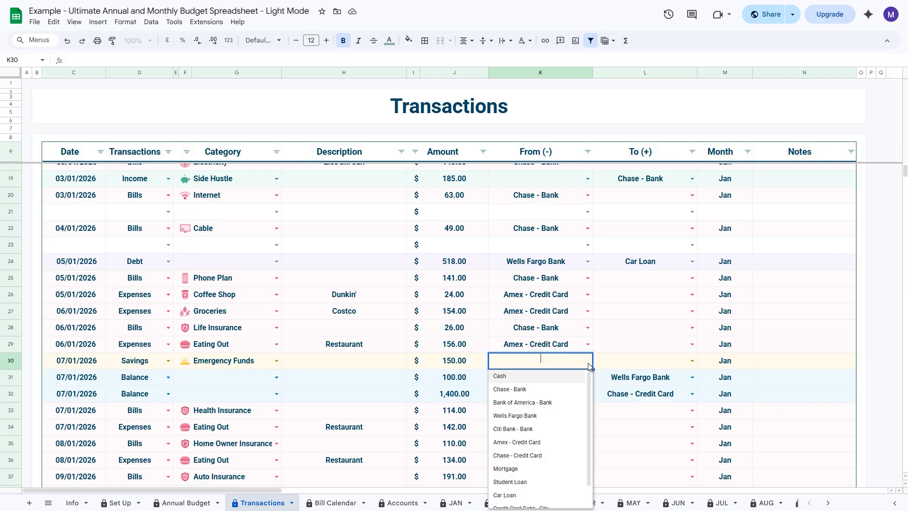
left_click(542, 415)
left_click(691, 362)
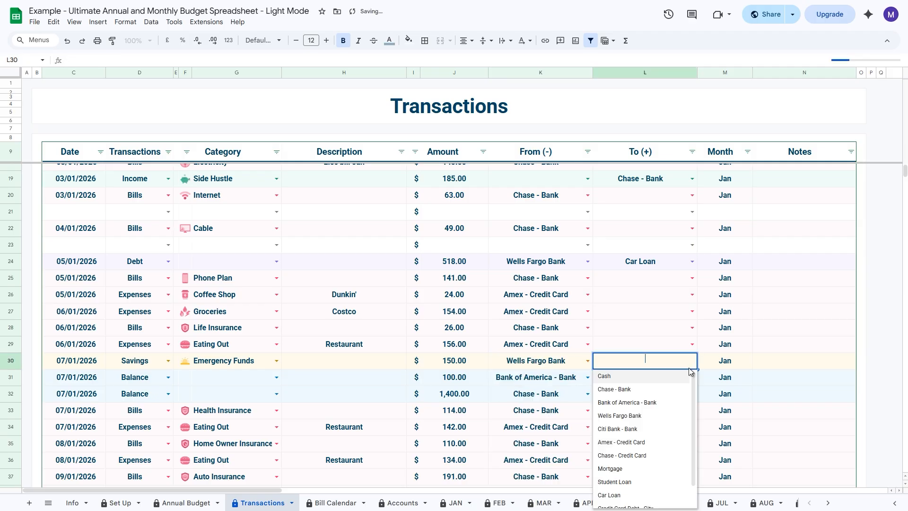
left_click(633, 430)
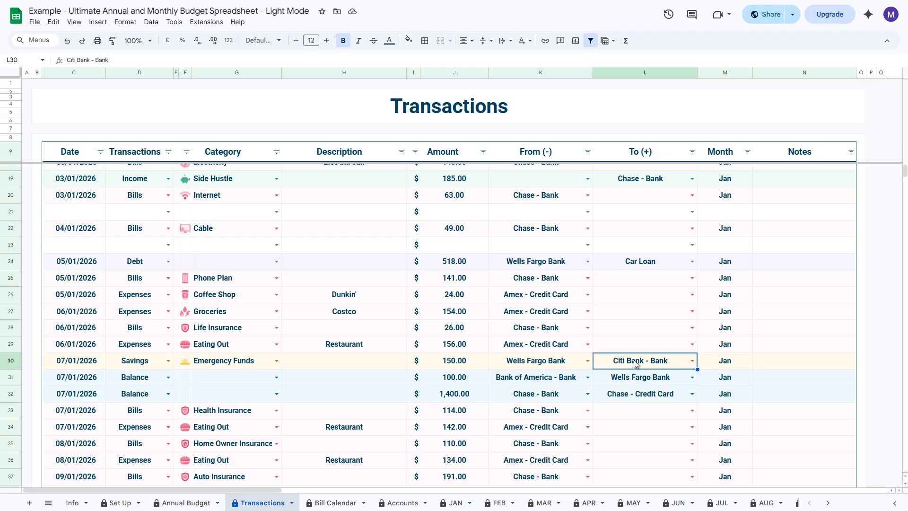
Step: Examine the type, amount, From and To cells of the 31/01/2026 Balance transfer to Wells Fargo Bank
scroll(634, 363, "down", 15)
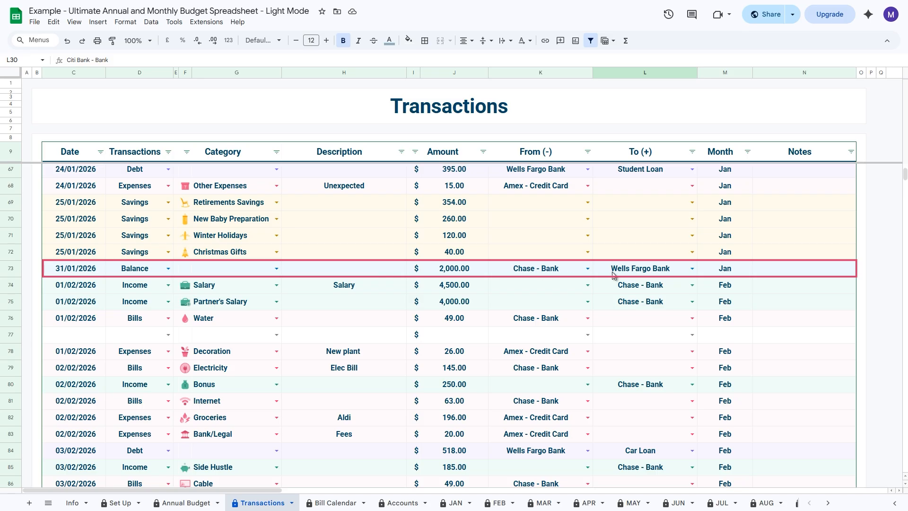
left_click(119, 273)
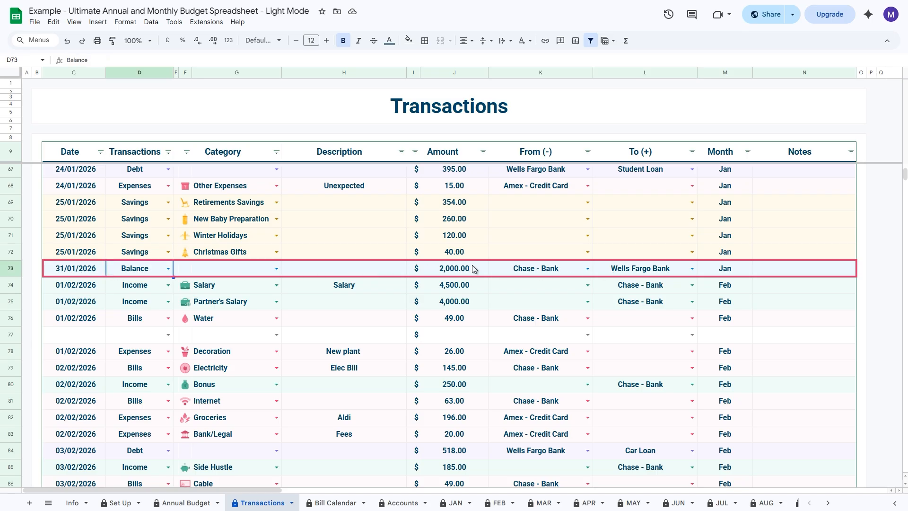
left_click(444, 267)
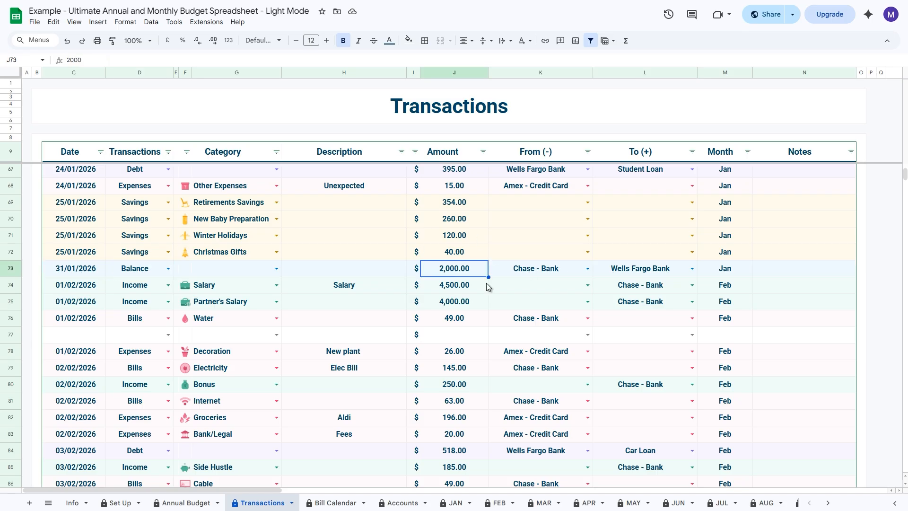
left_click(552, 268)
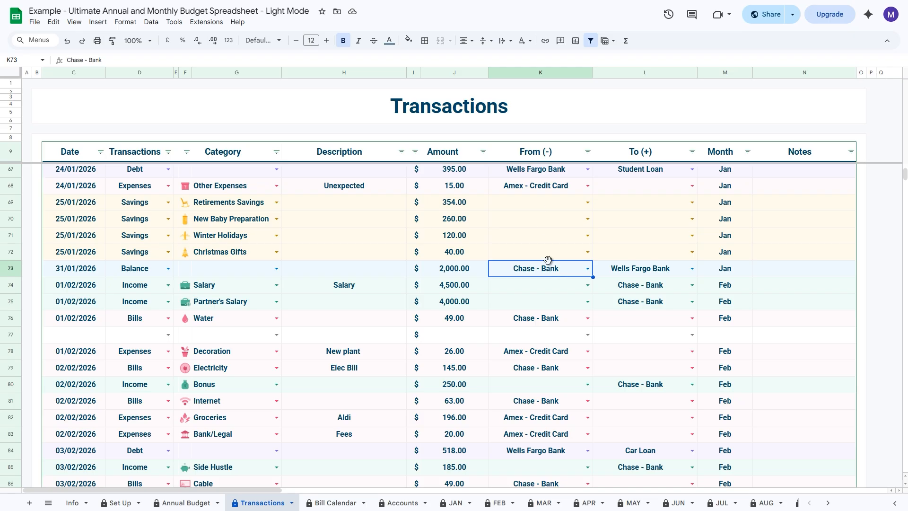
left_click(651, 271)
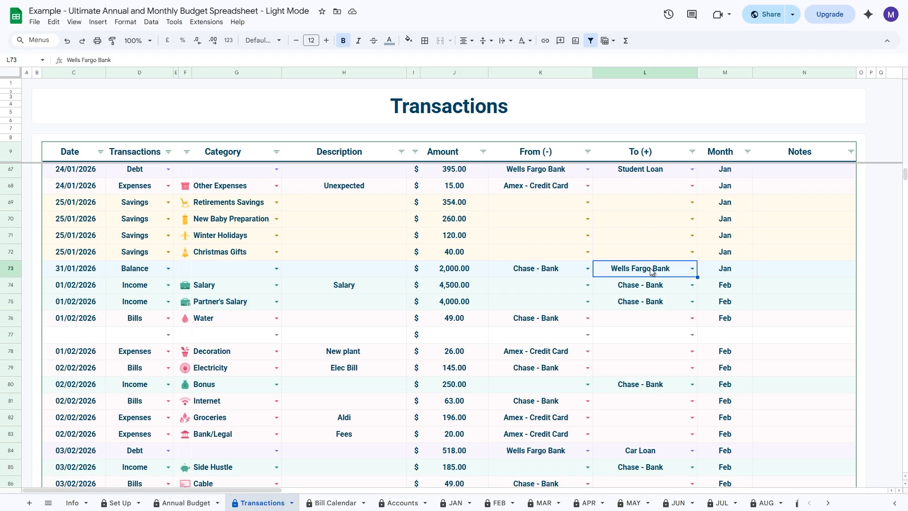
Step: Examine the amount, From and To cells of the 28/02/2026 Balance transaction that pays off the Amex credit card
scroll(650, 269, "down", 20)
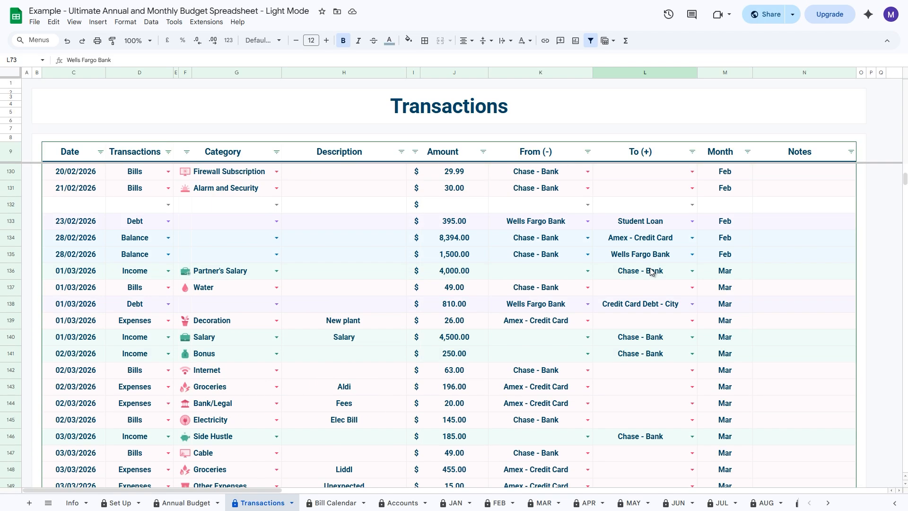
left_click(524, 245)
left_click(462, 239)
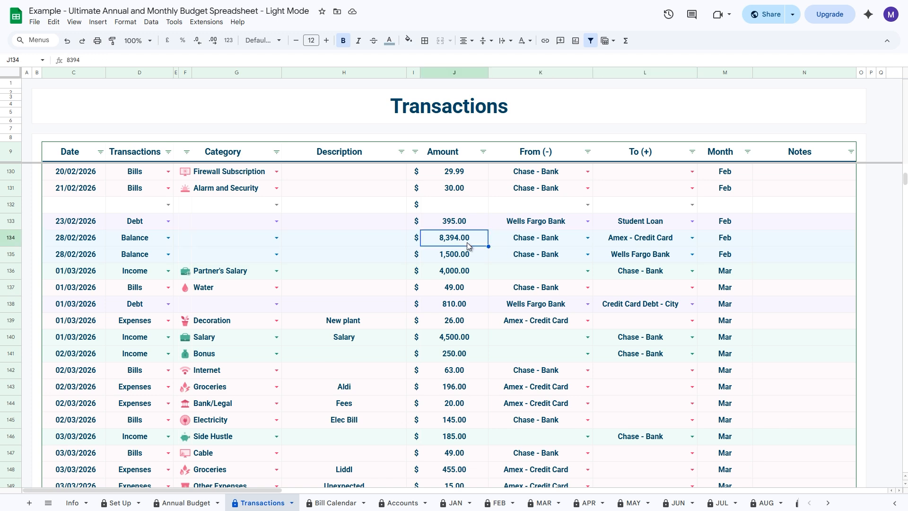
left_click(533, 240)
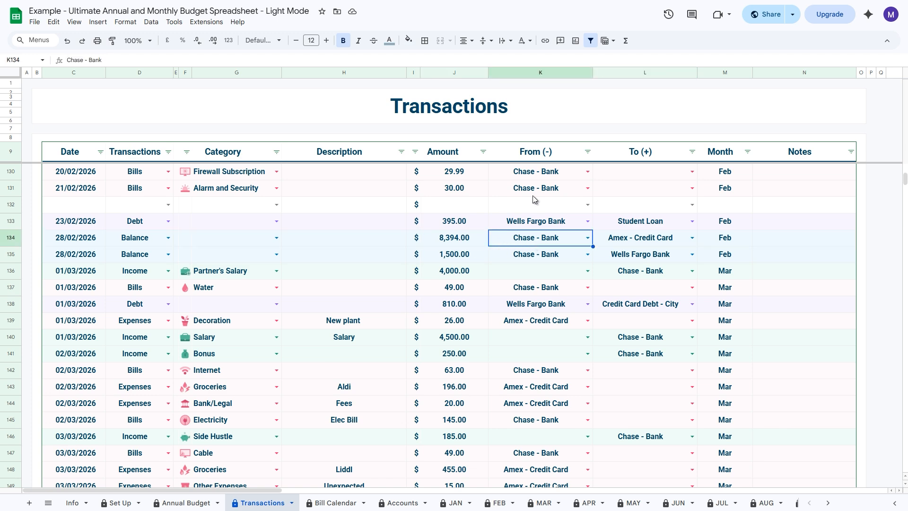
left_click(638, 243)
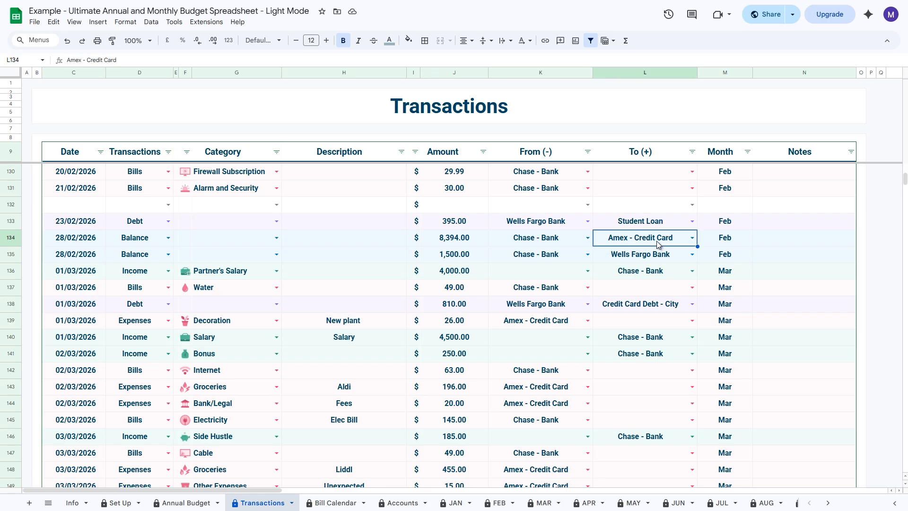
Step: Try Cash as the To account of the 28/02/2026 Amex balance payment and undo the change
left_click(693, 238)
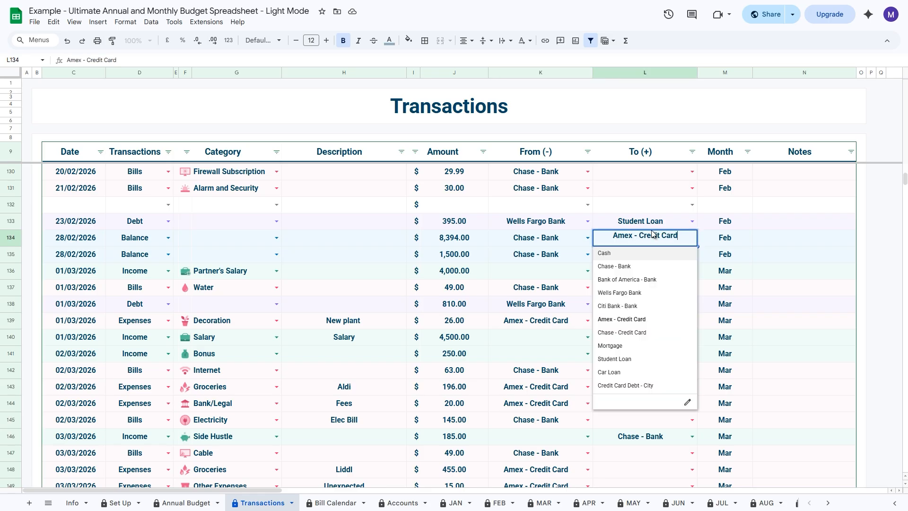
left_click(606, 255)
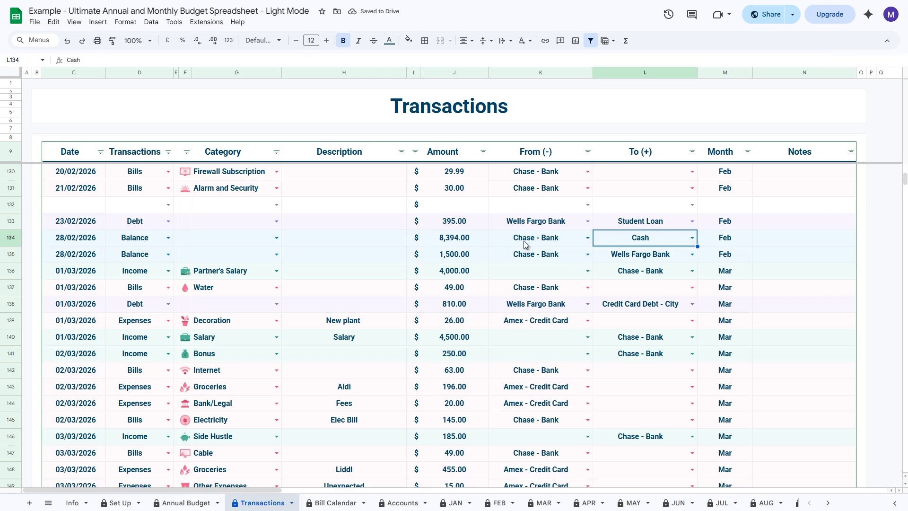
key("ctrl+z")
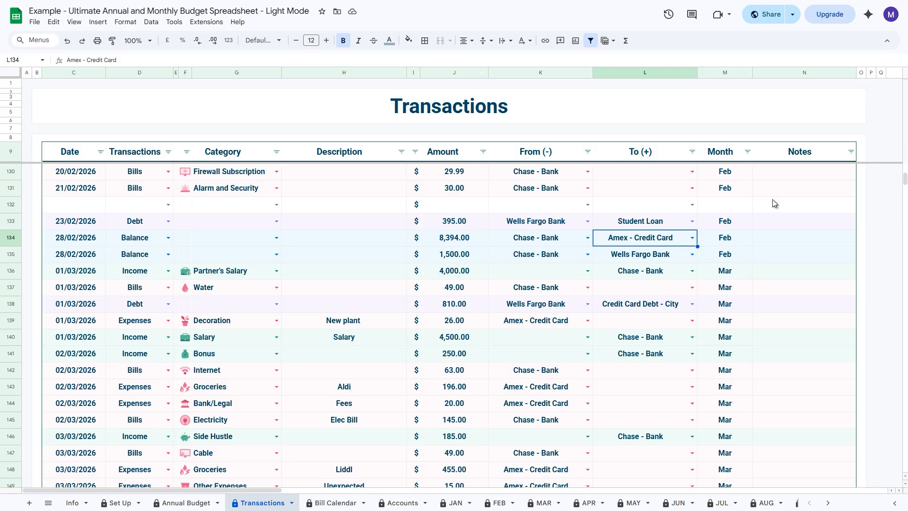
Step: Examine the Month column from the March transactions back up to the first January entries
left_click_drag(742, 171, 735, 435)
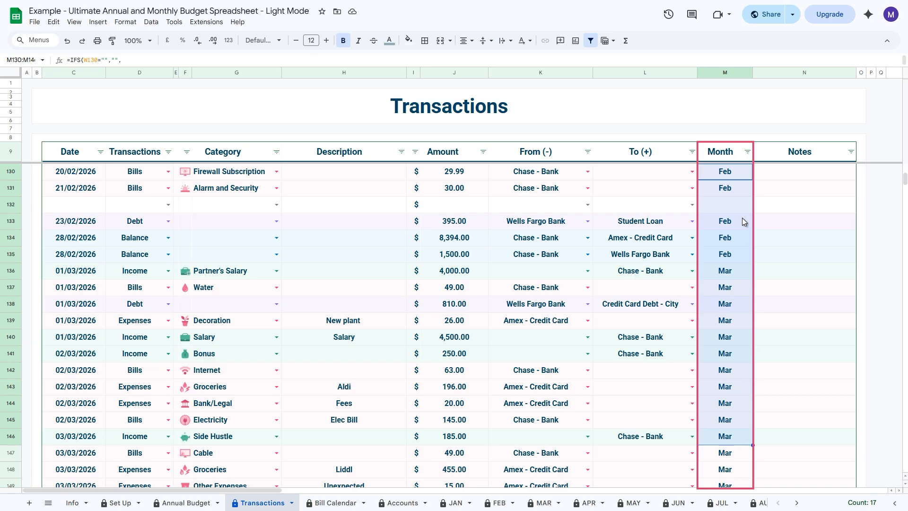
scroll(739, 297, "up", 20)
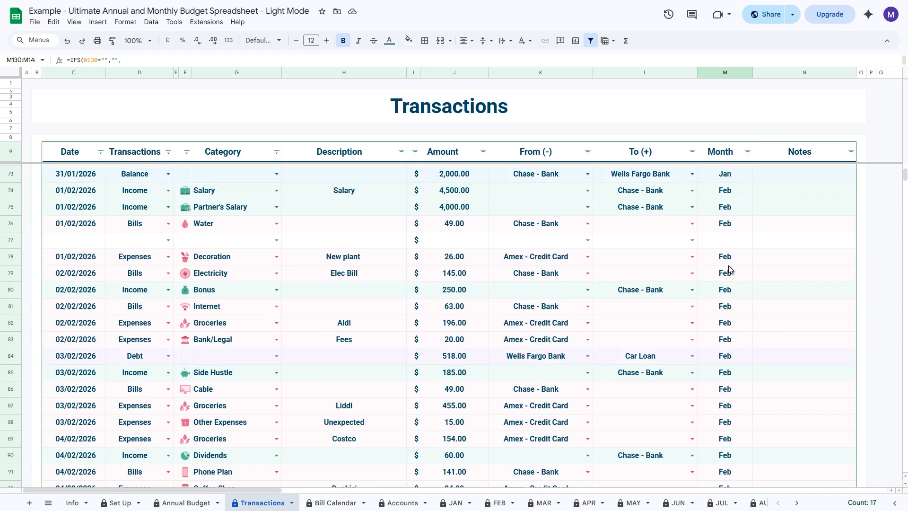
scroll(721, 270, "up", 12)
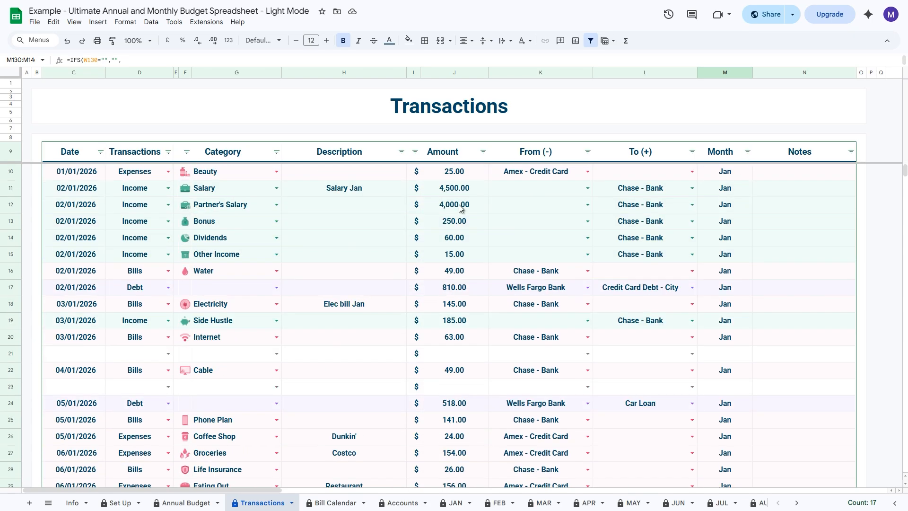
Step: Filter the transactions by month to show only Feb and blank rows, accepting the protected-range edit
left_click(747, 152)
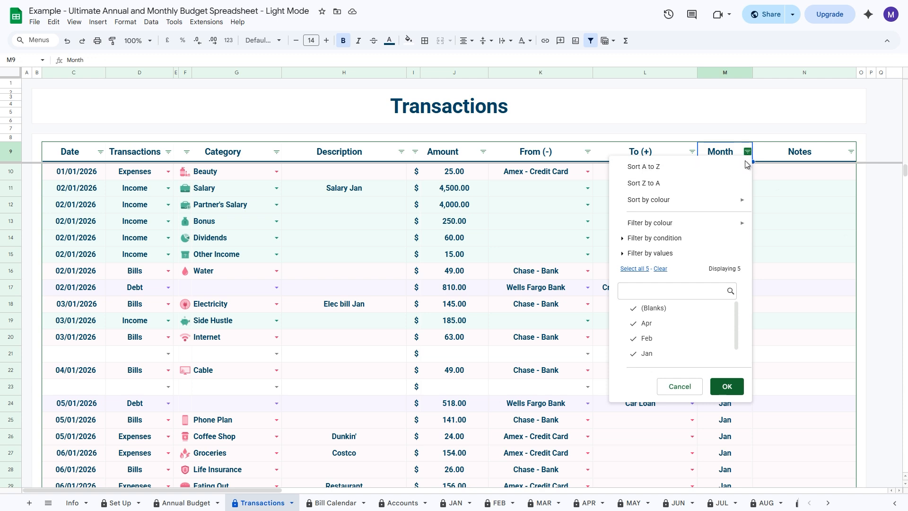
left_click(660, 269)
left_click(668, 314)
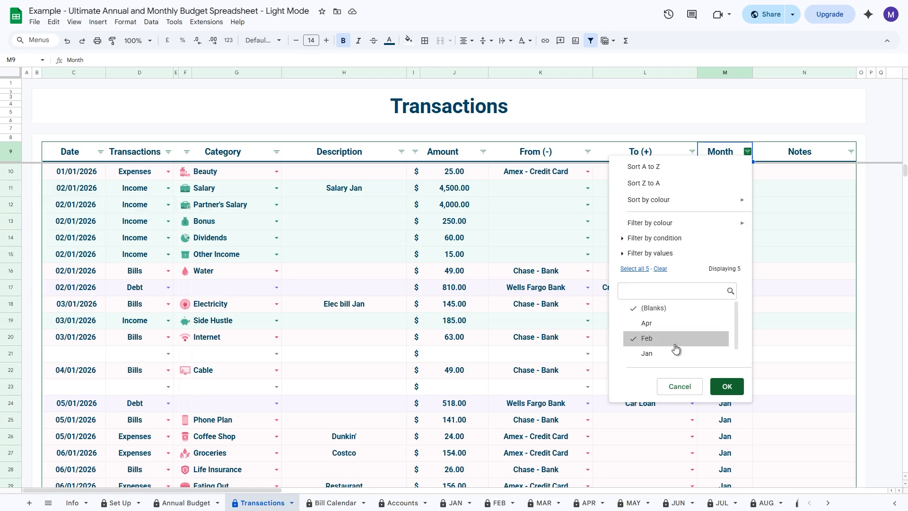
left_click(726, 386)
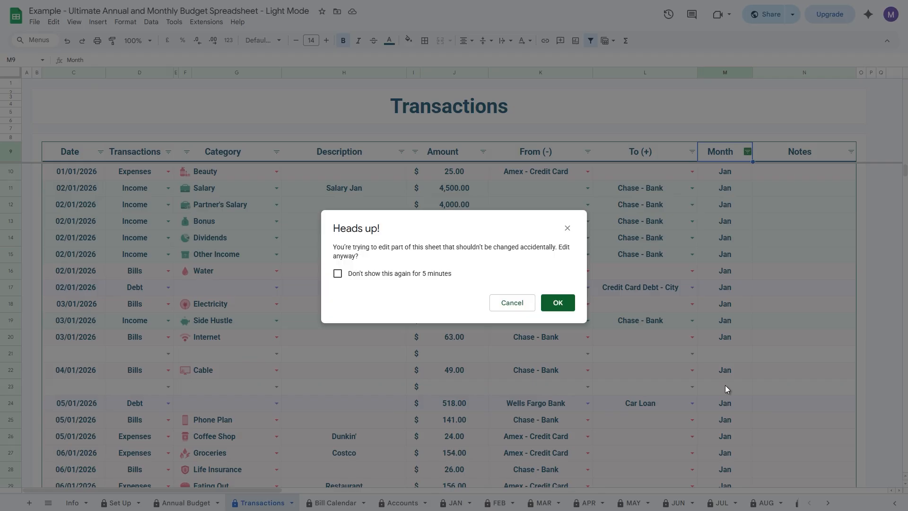
left_click(553, 308)
scroll(733, 350, "down", 5)
scroll(736, 356, "up", 5)
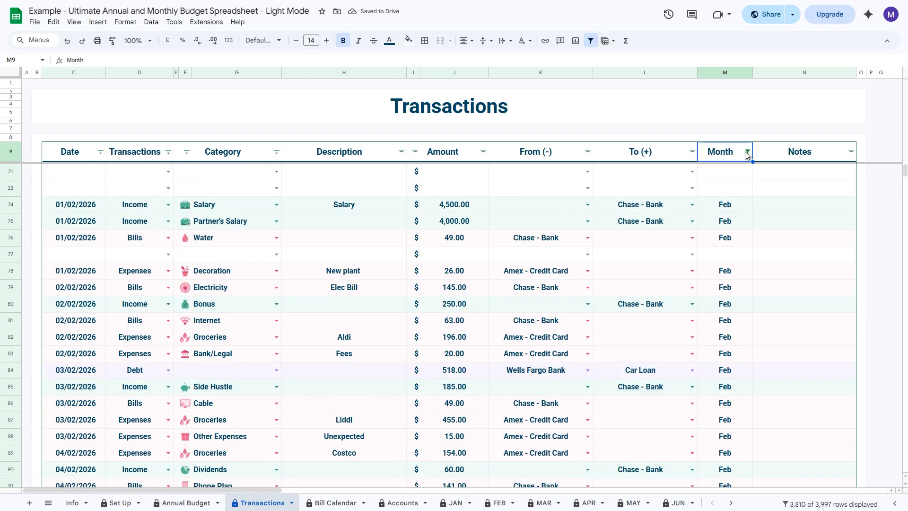
Step: Sort the filtered transactions by month from Z to A, accepting the protected-range edit
left_click(746, 151)
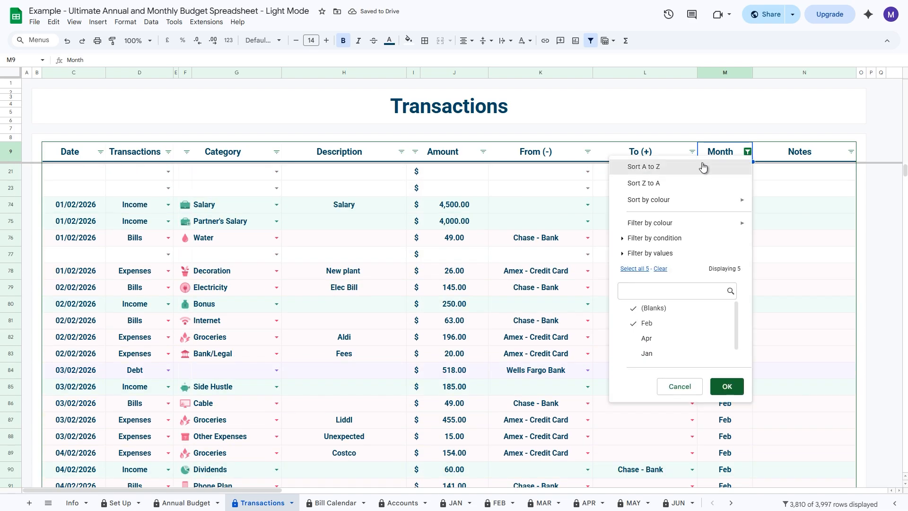
left_click(661, 185)
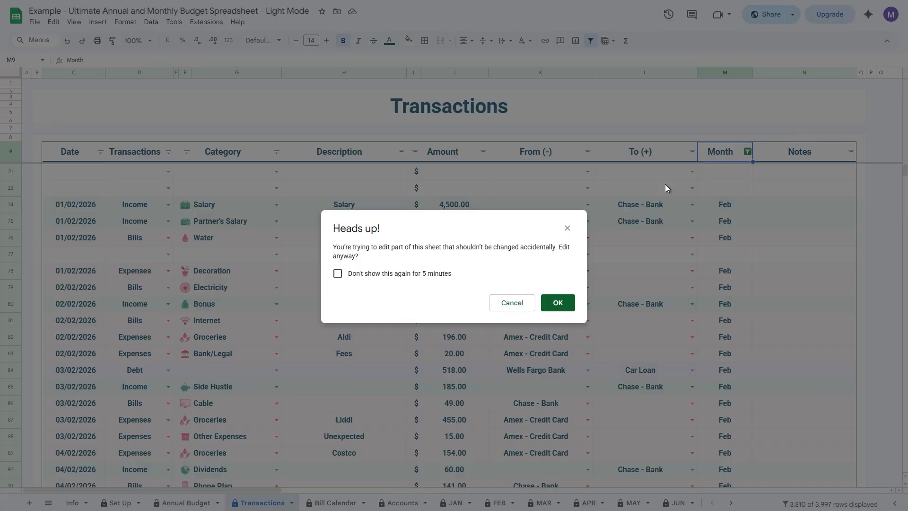
left_click(556, 305)
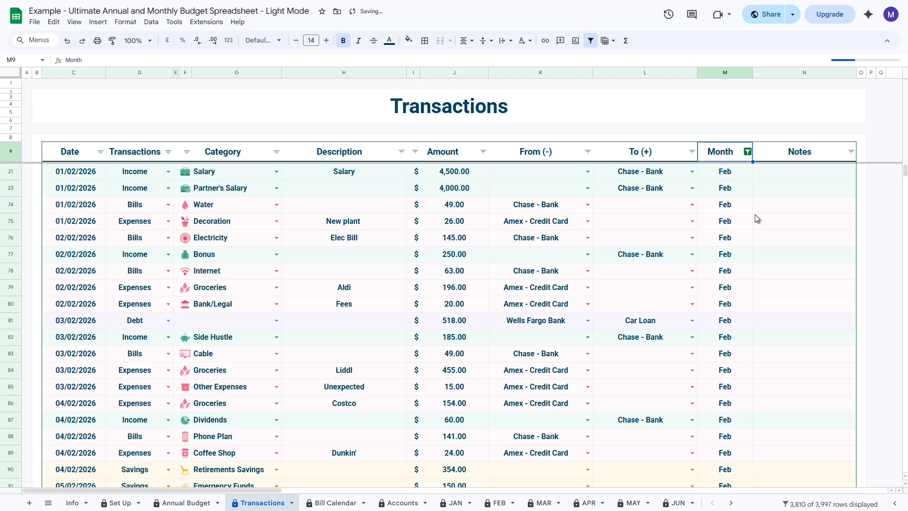
Step: Reset the Month filter to include all values, accepting the protected-range edit
left_click(748, 152)
left_click(634, 269)
left_click(727, 387)
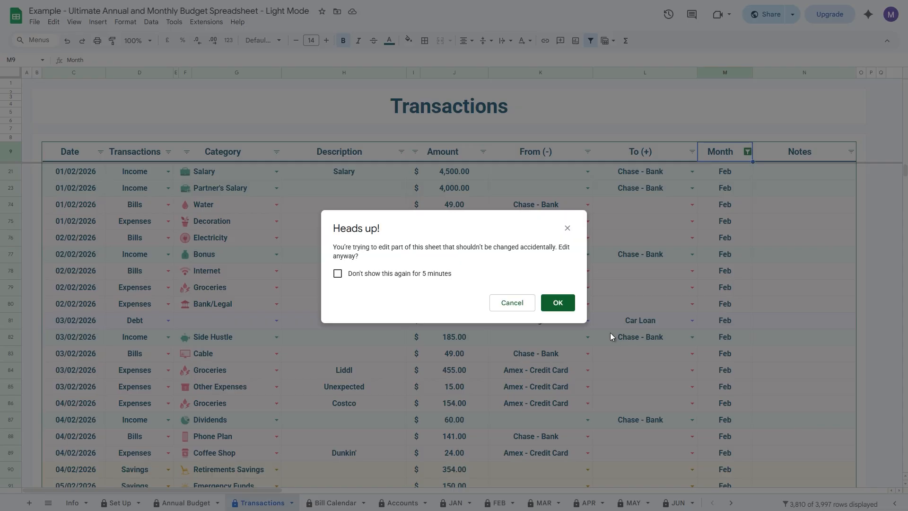
left_click(558, 304)
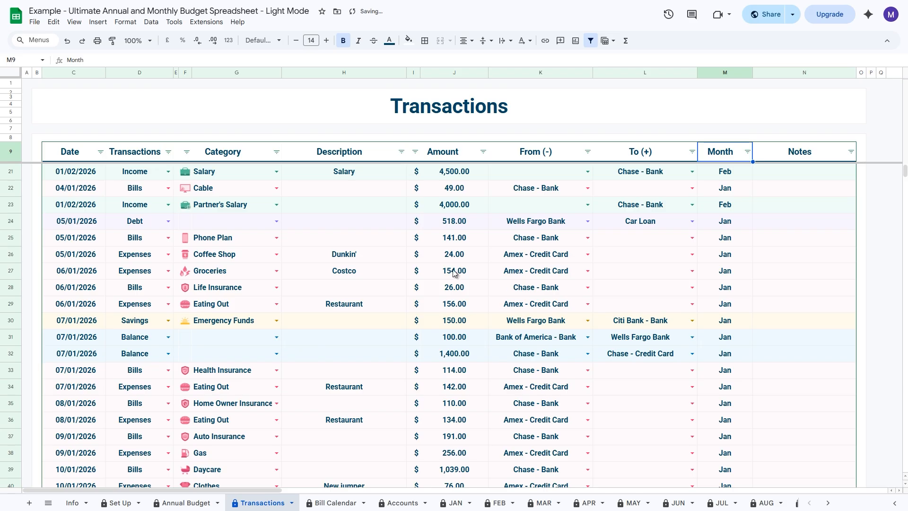
Step: Sort all transactions by date from A to Z, accepting the protected-range edit
left_click(100, 151)
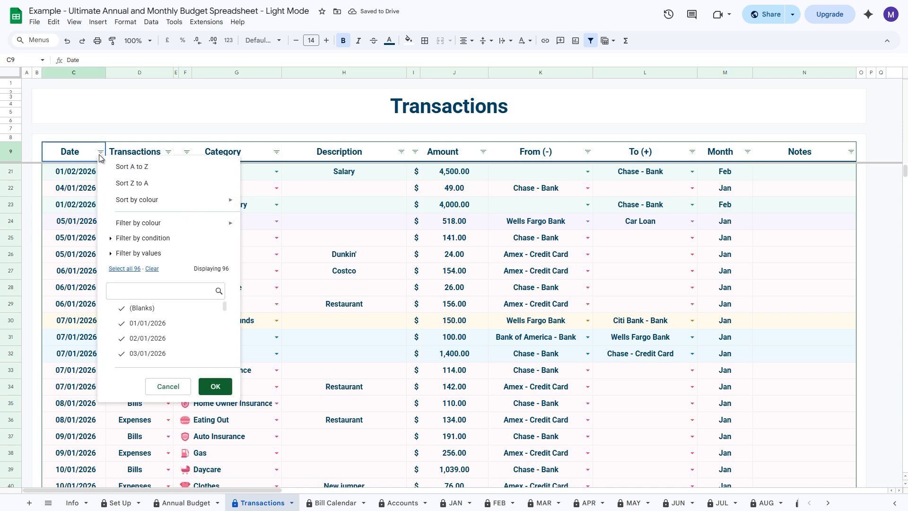
left_click(132, 167)
left_click(571, 302)
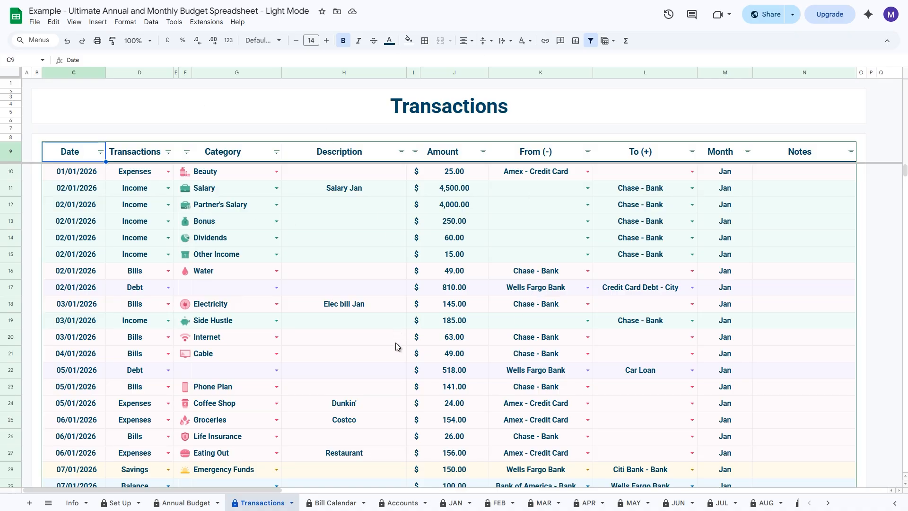
Step: On the Accounts sheet, examine the balance charts and the Chase - Credit Card and Credit Card Debt - City rows
left_click(402, 504)
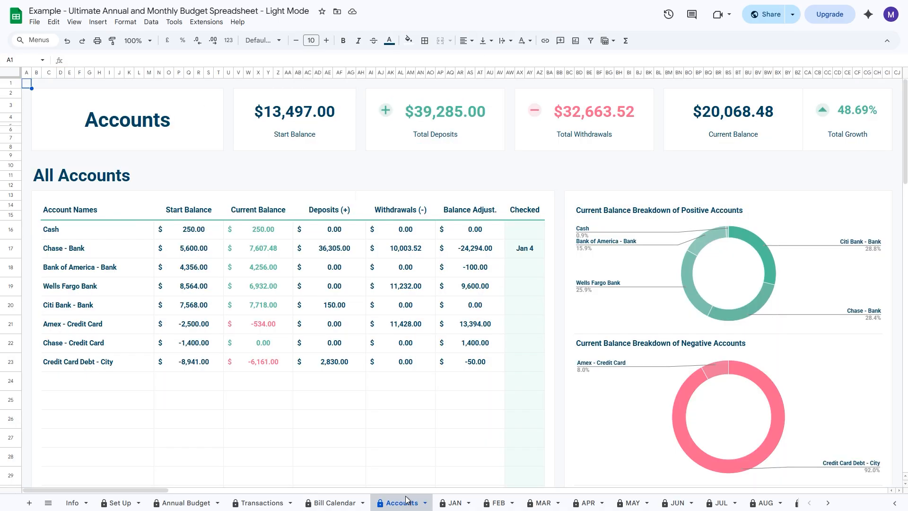
scroll(472, 242, "down", 5)
scroll(472, 239, "down", 10)
scroll(570, 294, "up", 6)
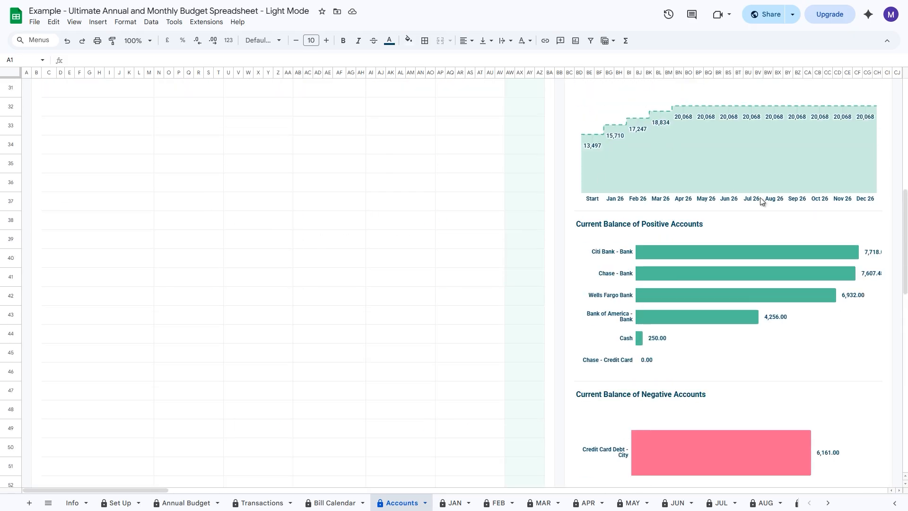
scroll(759, 197, "up", 10)
scroll(472, 238, "down", 5)
scroll(440, 241, "up", 5)
left_click(72, 344)
left_click_drag(74, 361, 543, 364)
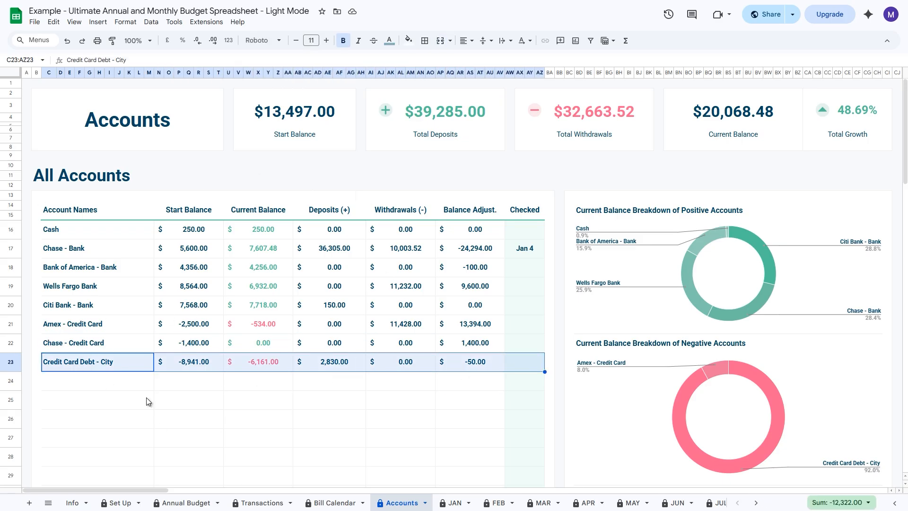
Step: On the Debt sheet, examine the Credit Card Debt - City, Student Loan and Car Loan trackers, including the first Student Loan actual payment
left_click(757, 504)
left_click(513, 506)
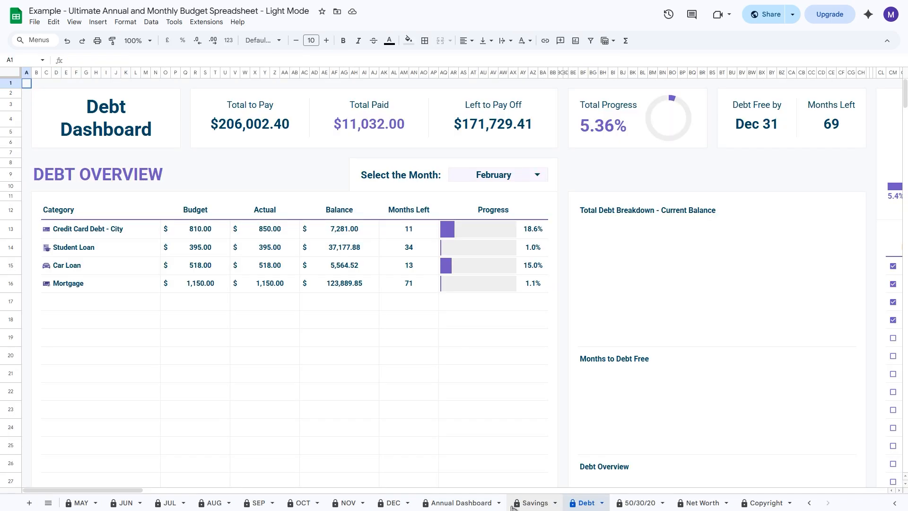
left_click_drag(59, 489, 229, 503)
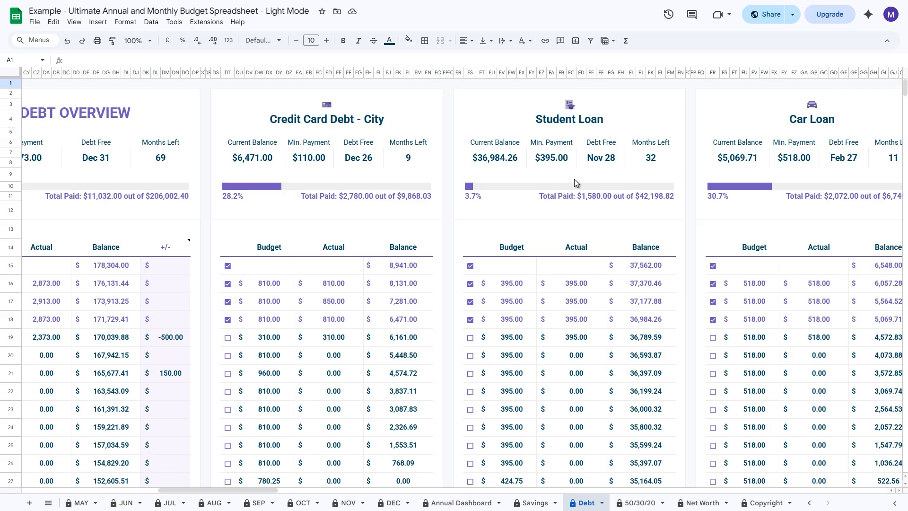
left_click(579, 290)
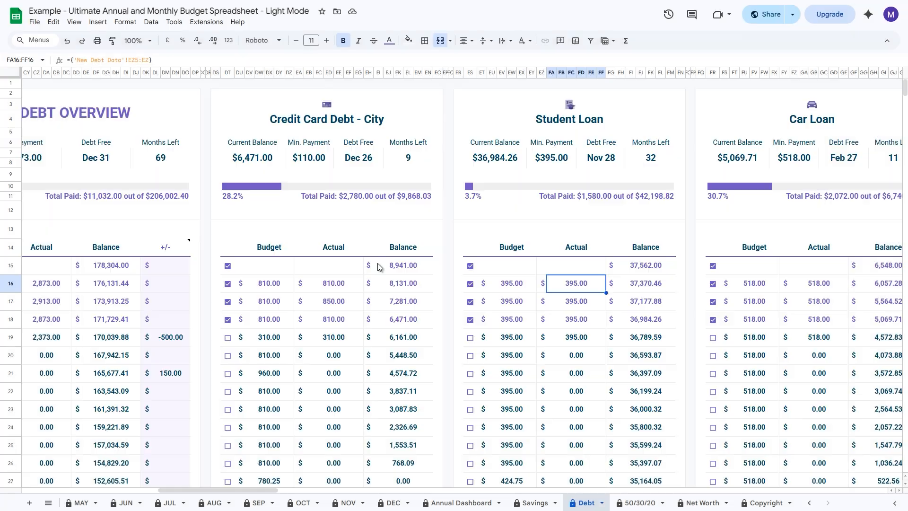
Step: On the Transactions sheet, select the 23/04/2026 Debt payment row from Wells Fargo Bank to Credit Card Debt - City
left_click(809, 503)
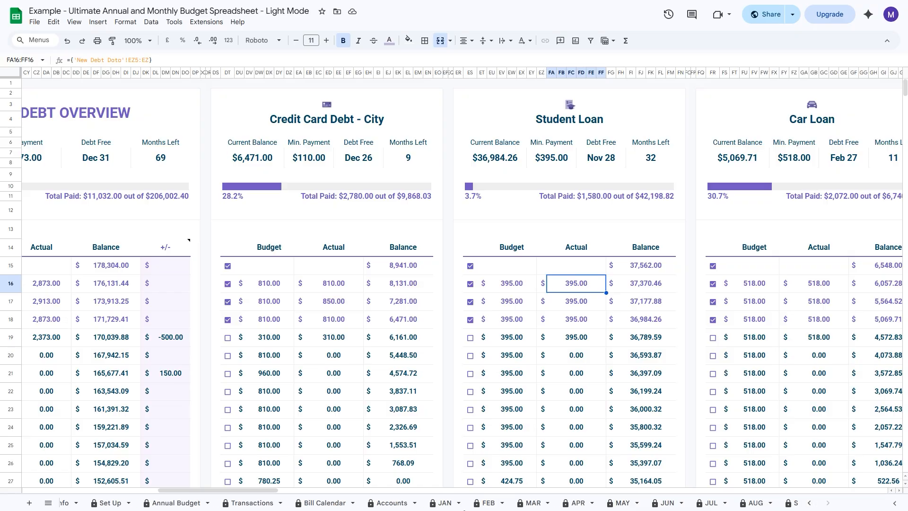
left_click(262, 502)
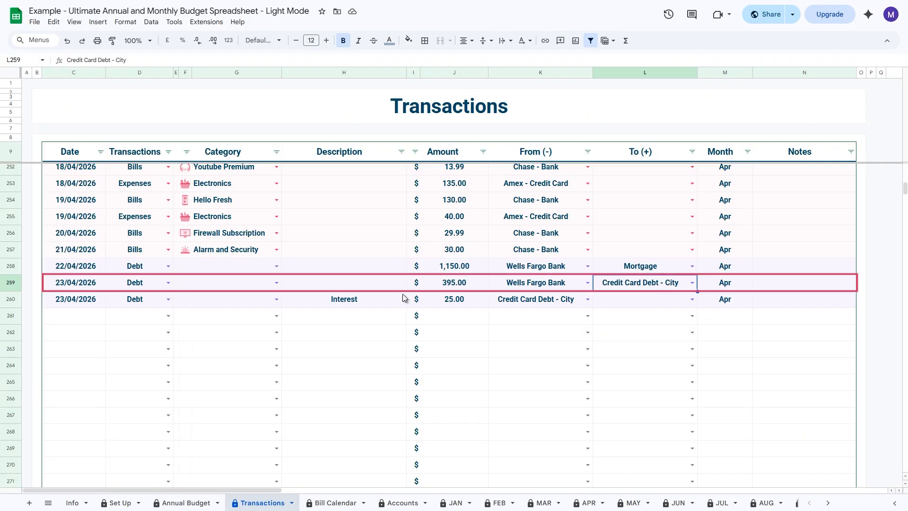
left_click_drag(78, 284, 778, 289)
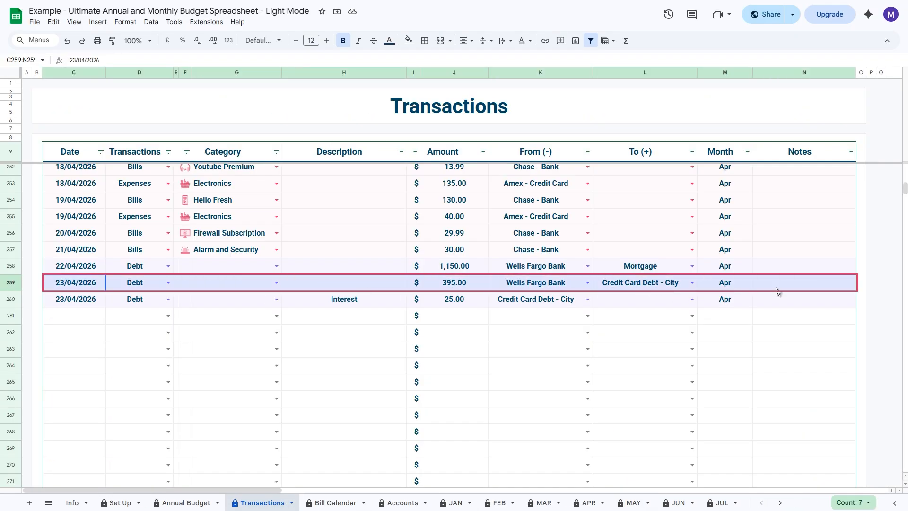
Step: Examine the From and To accounts of the 23/04/2026 debt payment, and select the Credit Card Debt - City interest row below it
left_click(534, 287)
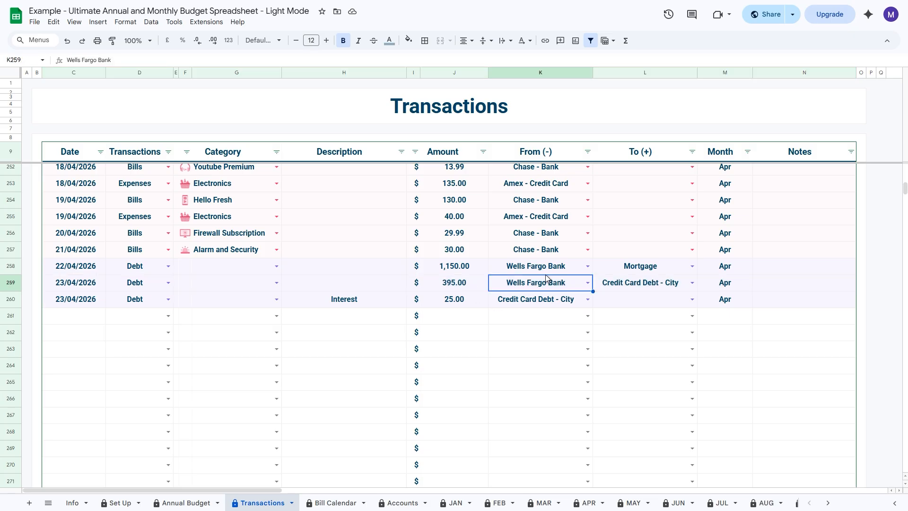
left_click(648, 288)
left_click(547, 306)
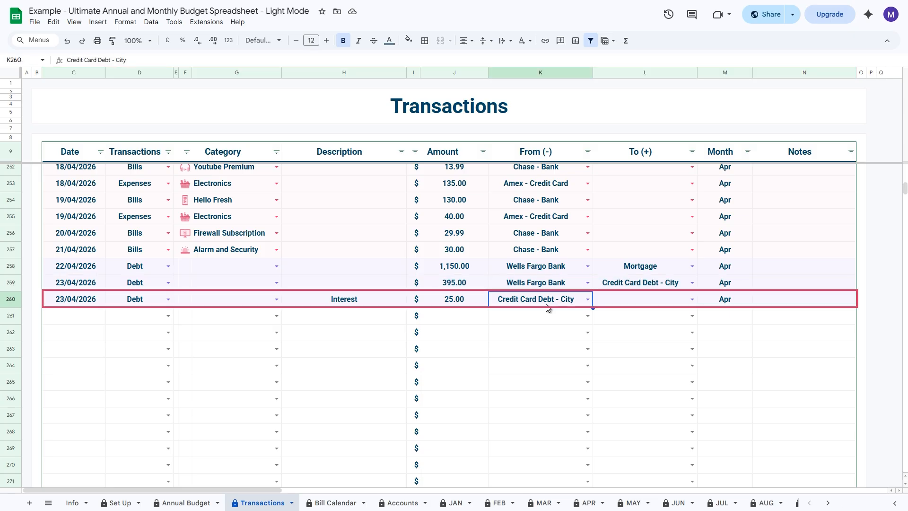
left_click_drag(78, 299, 522, 302)
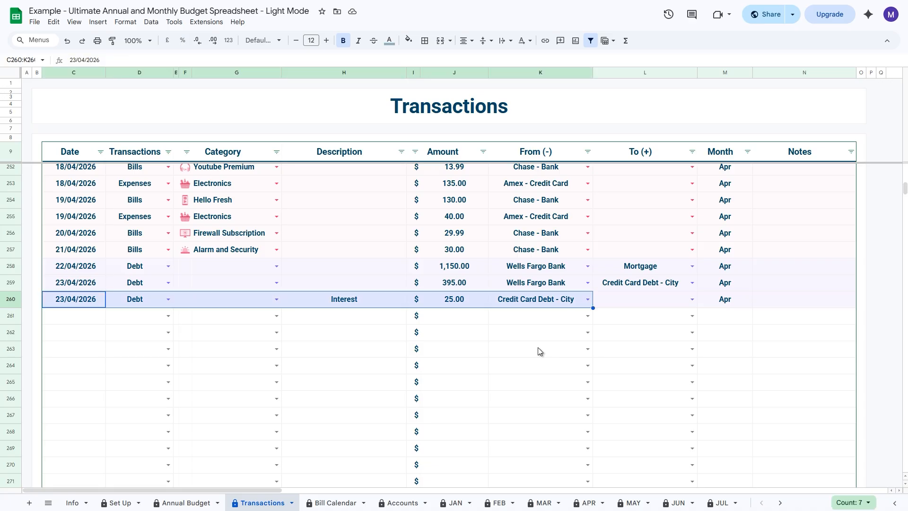
Step: Pass through the Debt sheet to the 50/30/20 sheet and examine the Need, Want and Savings/Debts goal percentages in the Summary
scroll(584, 504, "down", 5)
left_click(537, 504)
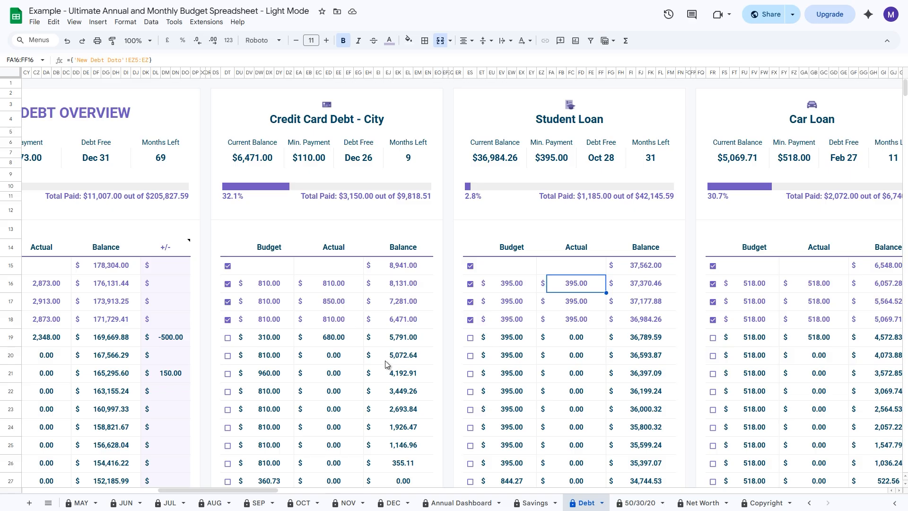
left_click(633, 503)
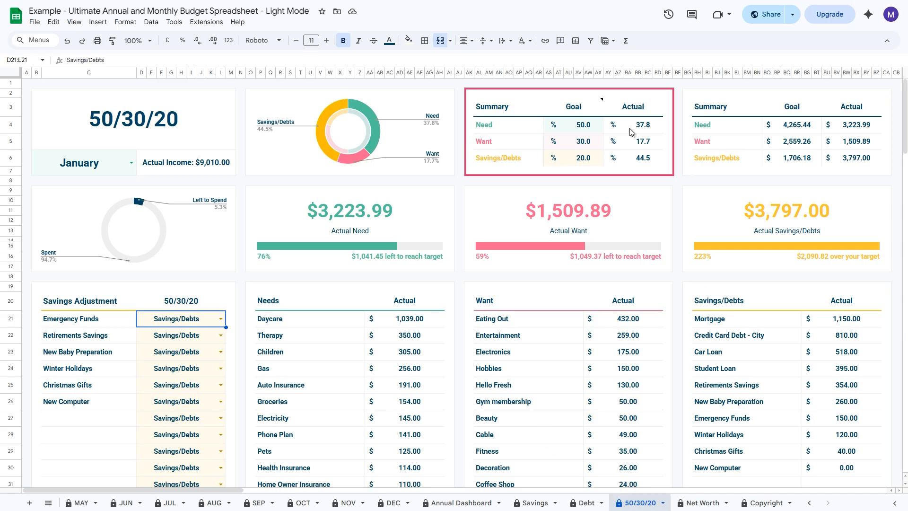
left_click_drag(582, 125, 583, 162)
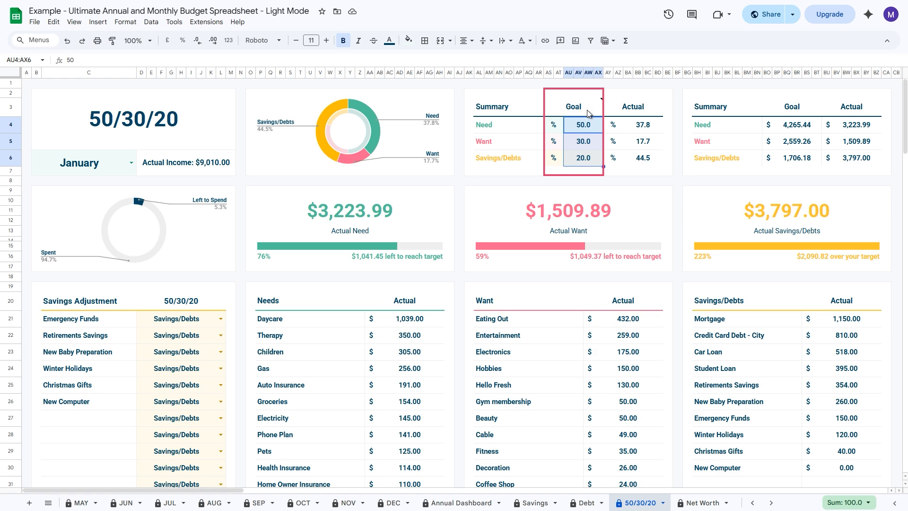
left_click(577, 180)
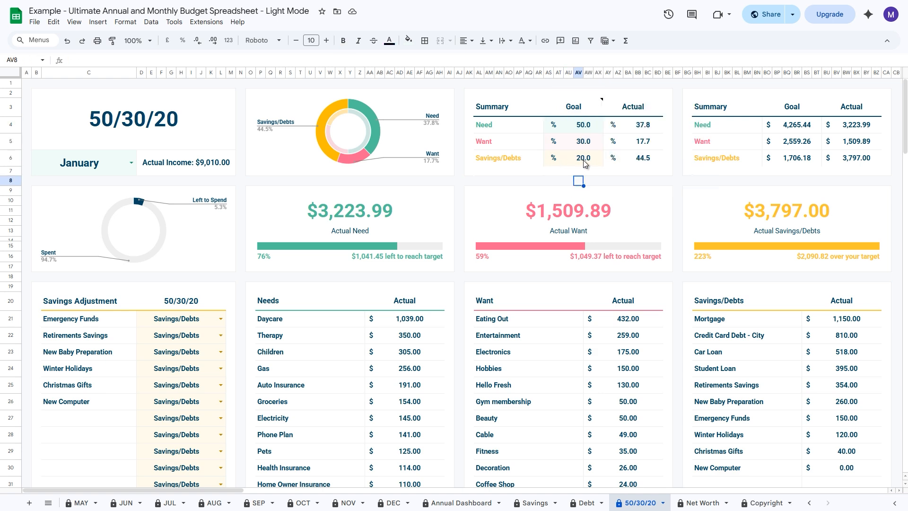
Step: In the 50/30/20 Summary, set the Need goal to 60 percent and the Want goal to 20 percent
key("Up")
key("Up")
key("Up")
key("Up")
type("60")
key("Return")
type("20")
key("Return")
key("Return")
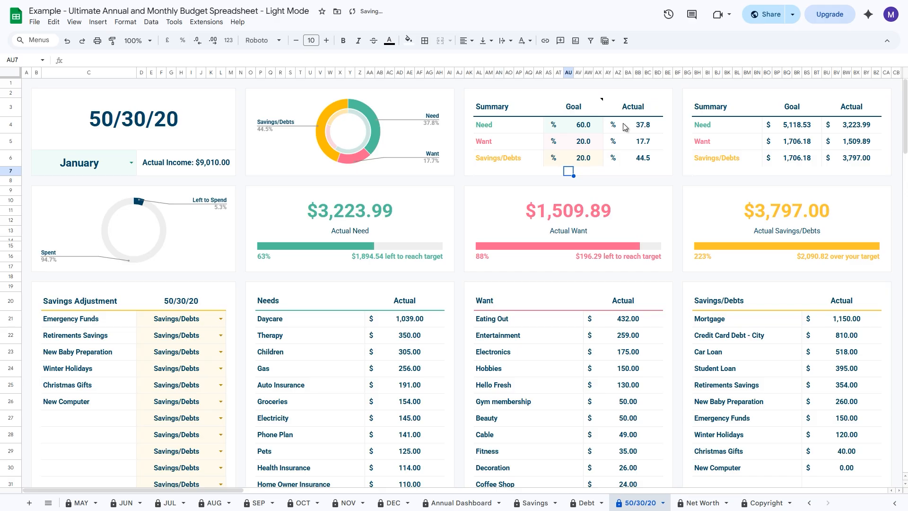
Step: Try a Savings/Debts goal of 10 percent and check the note and validation on the Goal heading
left_click(586, 161)
type("10")
left_click(595, 126, "shift")
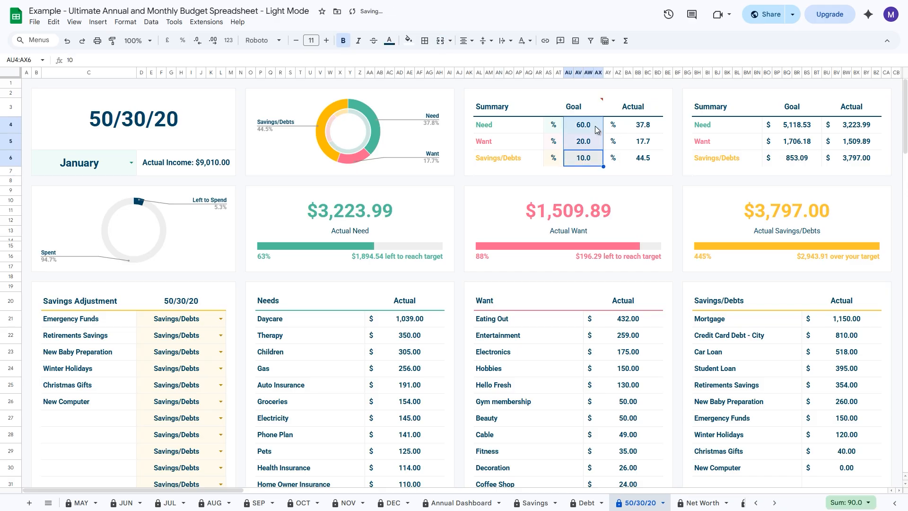
left_click(599, 103)
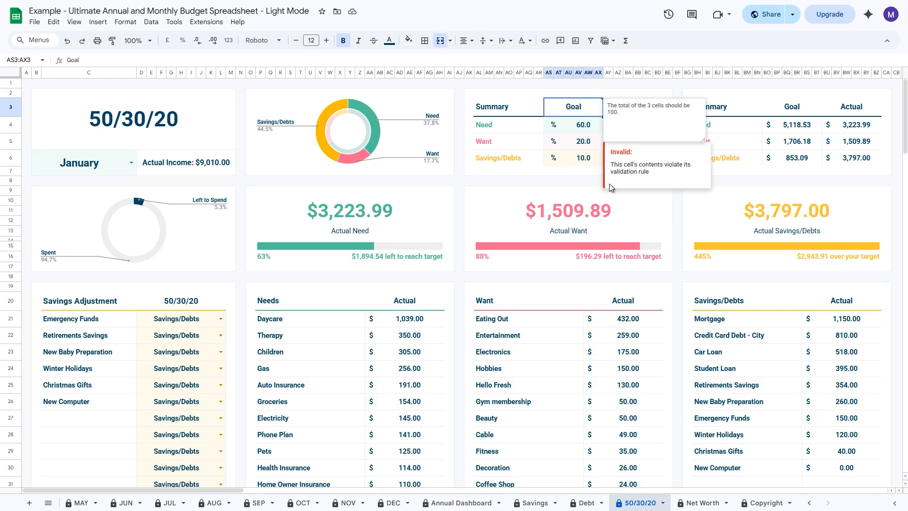
Step: Set the Savings/Debts goal to 20 percent and select the three goal percentages to check their sum
left_click(595, 183)
left_click(588, 158)
type("20")
key("Return")
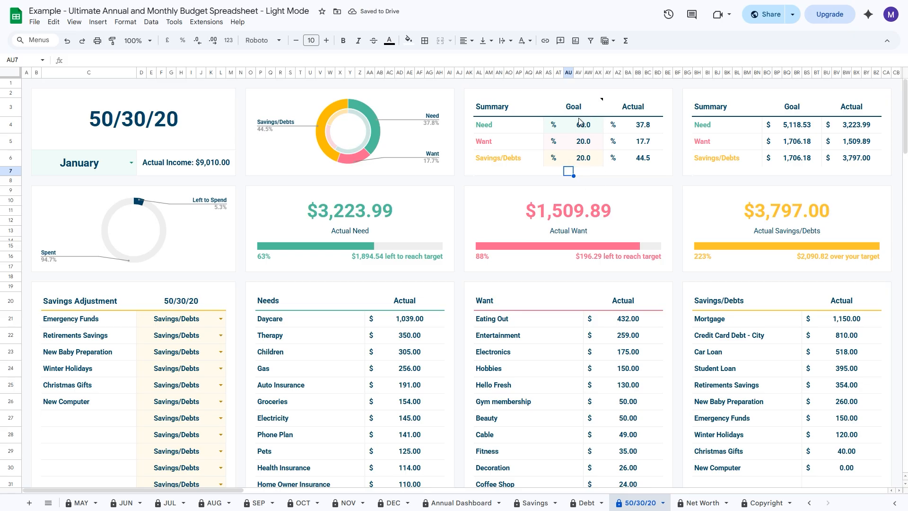
mouse_move(580, 115)
left_click(601, 183)
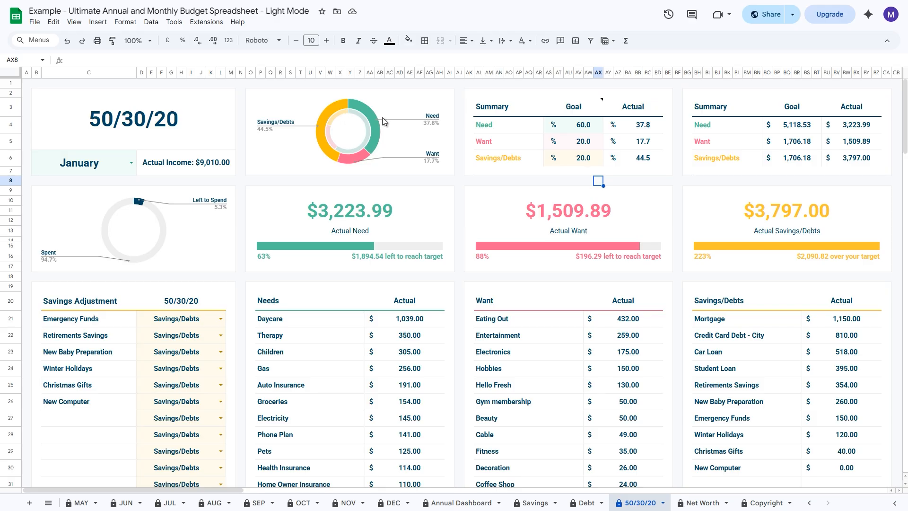
left_click_drag(592, 124, 591, 157)
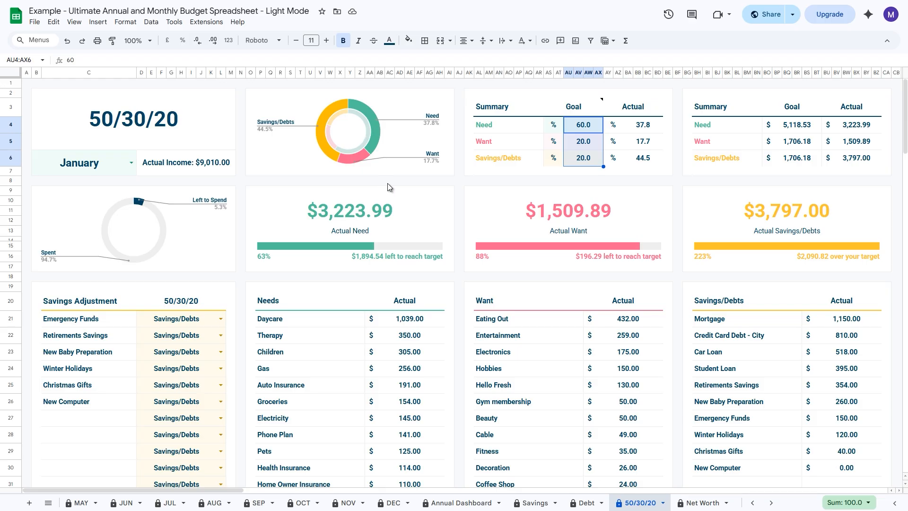
Step: View the 50/30/20 breakdown for February and return the month selection to January
left_click(134, 164)
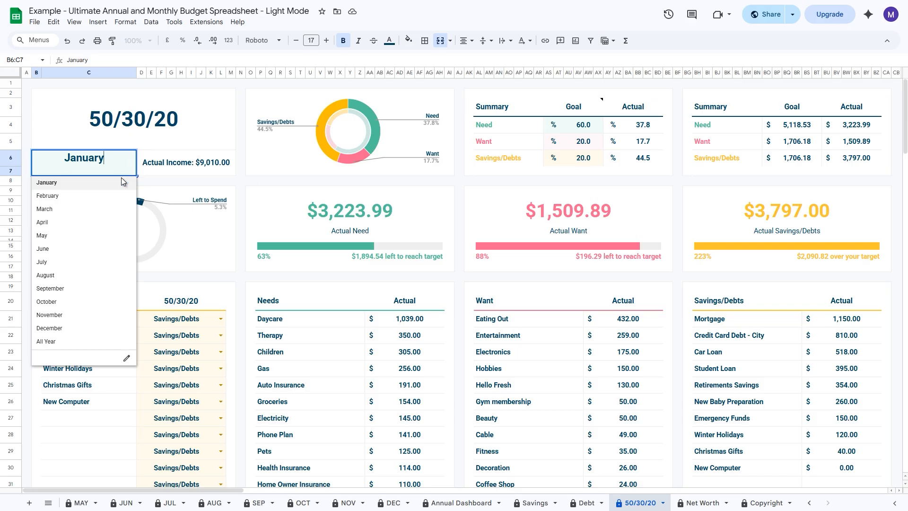
left_click(111, 194)
double_click(124, 171)
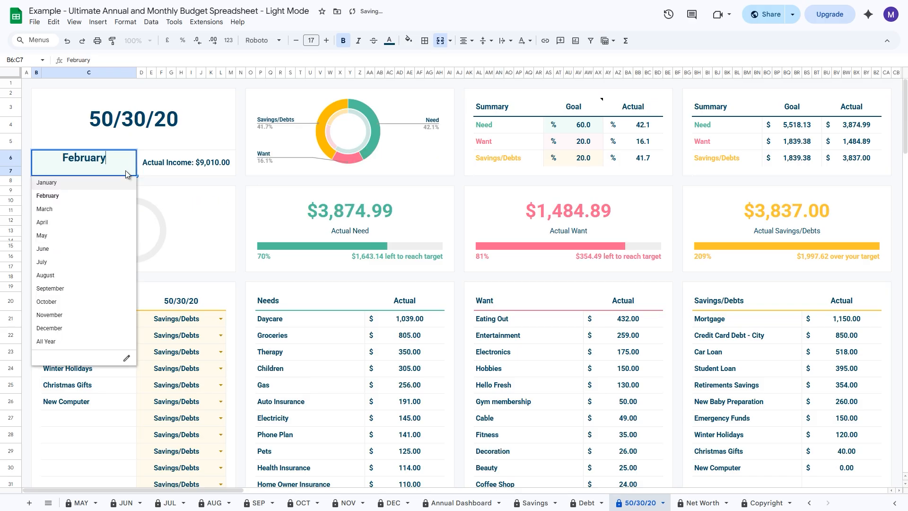
left_click(109, 185)
Step: View the 50/30/20 breakdown for All Year and return the period selection to January
left_click(130, 164)
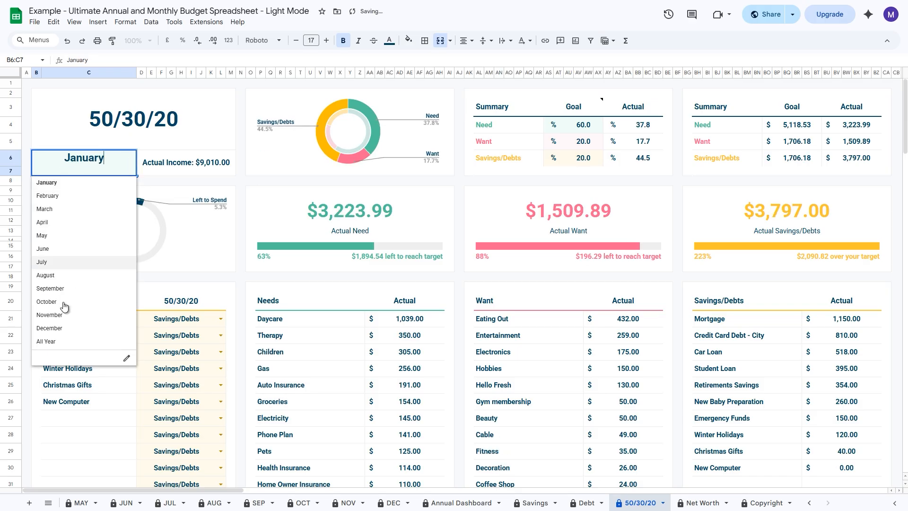
left_click(55, 345)
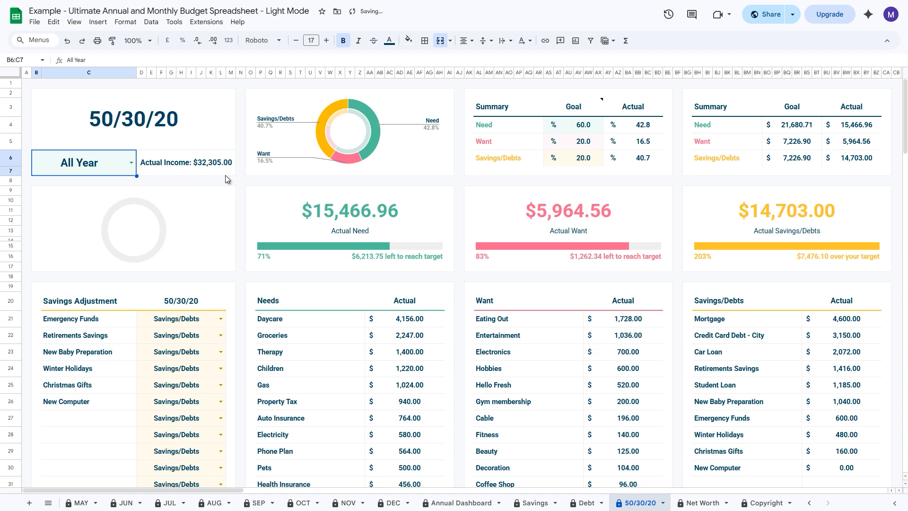
double_click(130, 163)
left_click(104, 183)
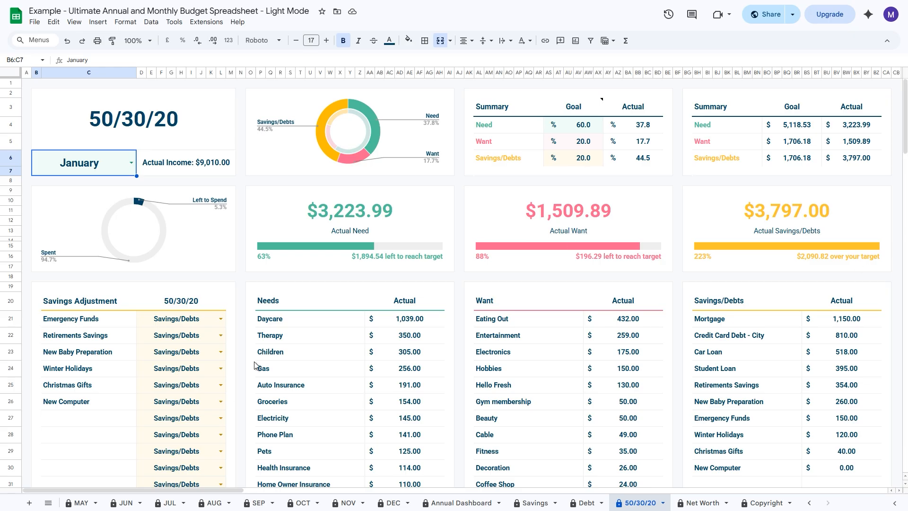
Step: In the Savings Adjustment table, try classifying Emergency Funds as Need and restore it to Savings/Debts
scroll(255, 365, "down", 2)
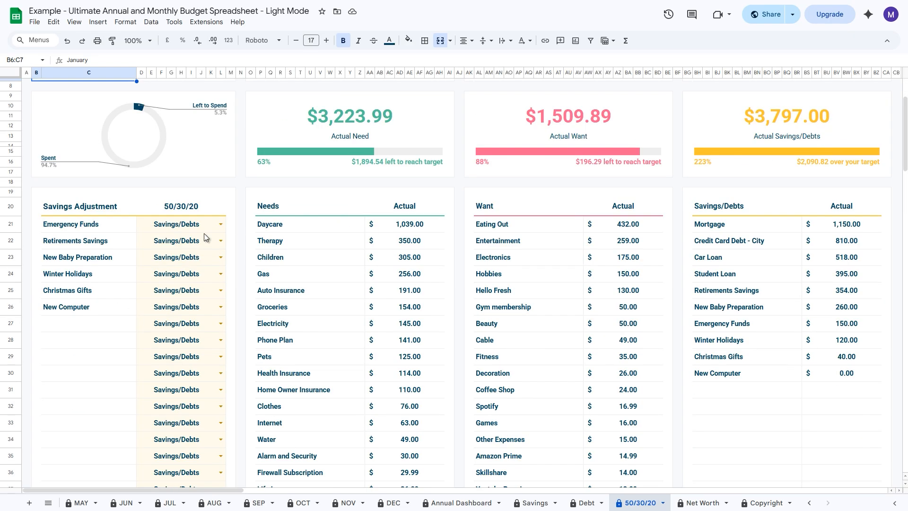
left_click(221, 225)
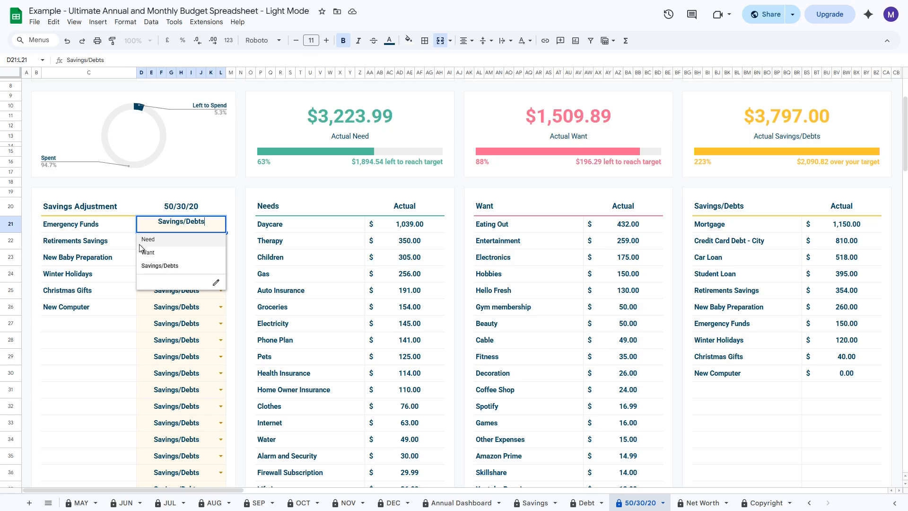
left_click(161, 241)
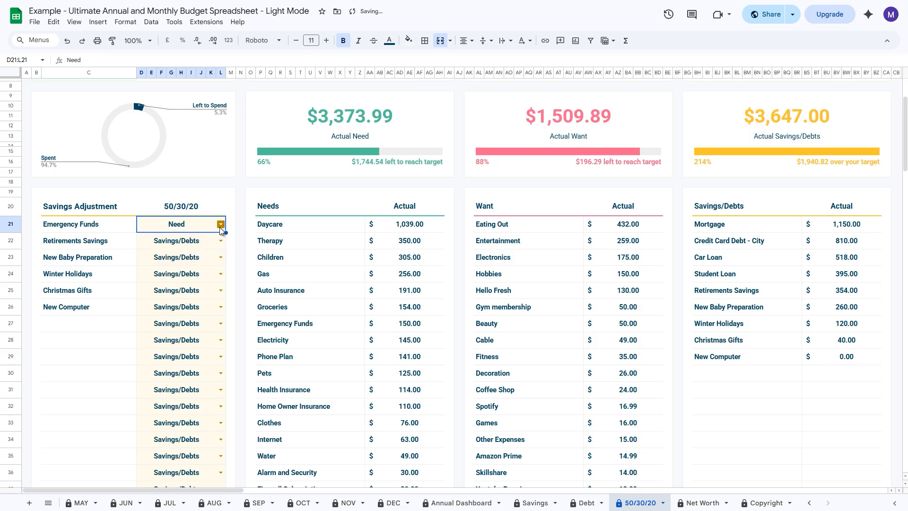
left_click(220, 224)
left_click(165, 264)
scroll(409, 211, "up", 2)
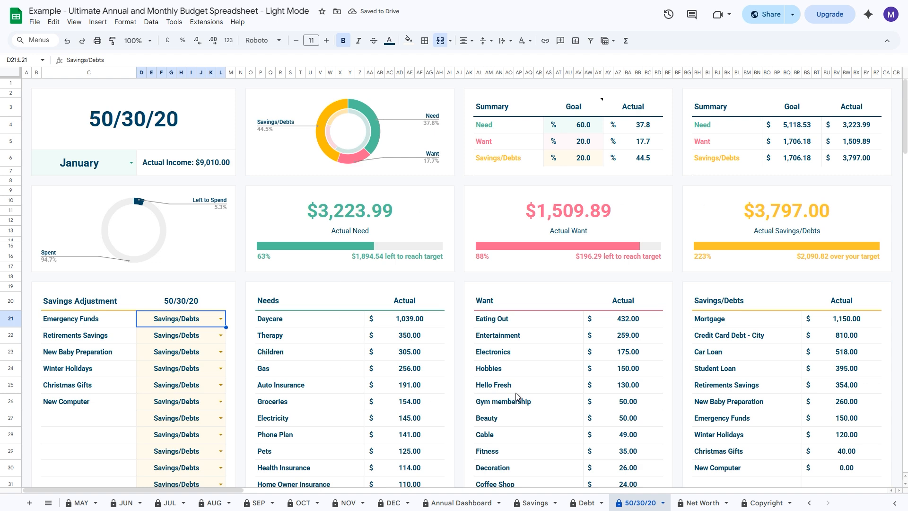
Step: Examine the January Needs, Want and Savings/Debts lists with their actual amounts, including the Daycare amount
scroll(661, 359, "down", 1)
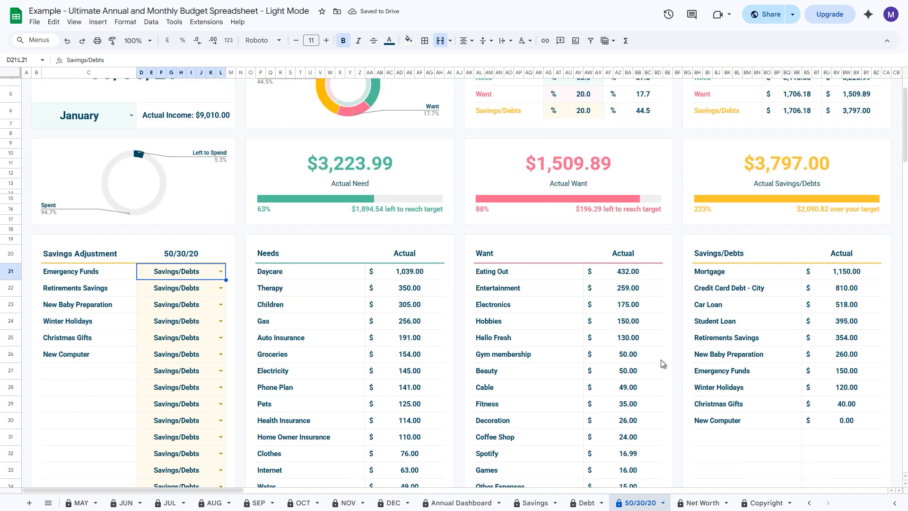
left_click(410, 274)
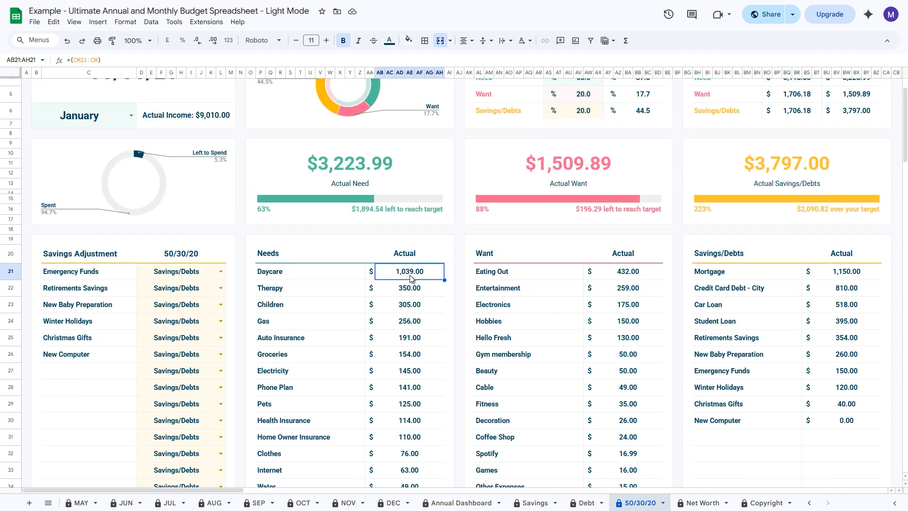
scroll(410, 284, "down", 4)
scroll(411, 438, "up", 5)
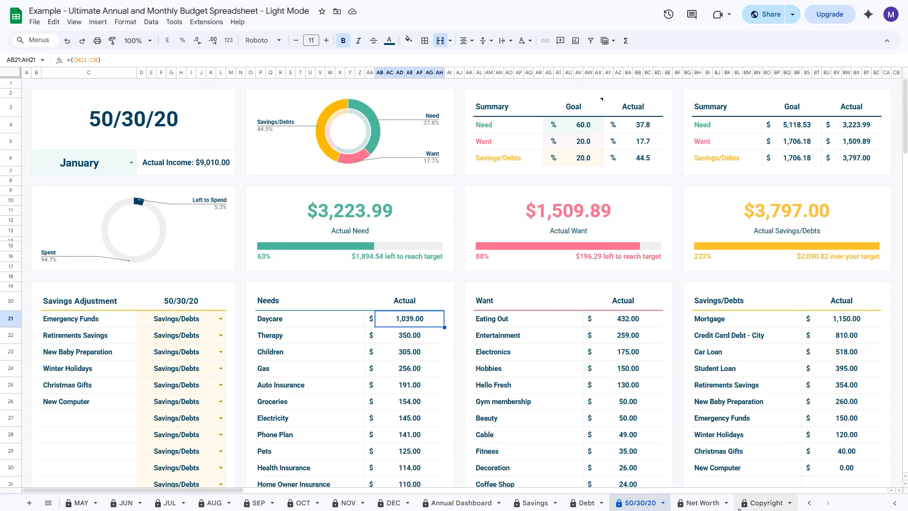
Step: On the Net Worth sheet, examine the Credit Cards (no debts) liabilities and the account options for the Amex - Credit Card row
left_click(716, 504)
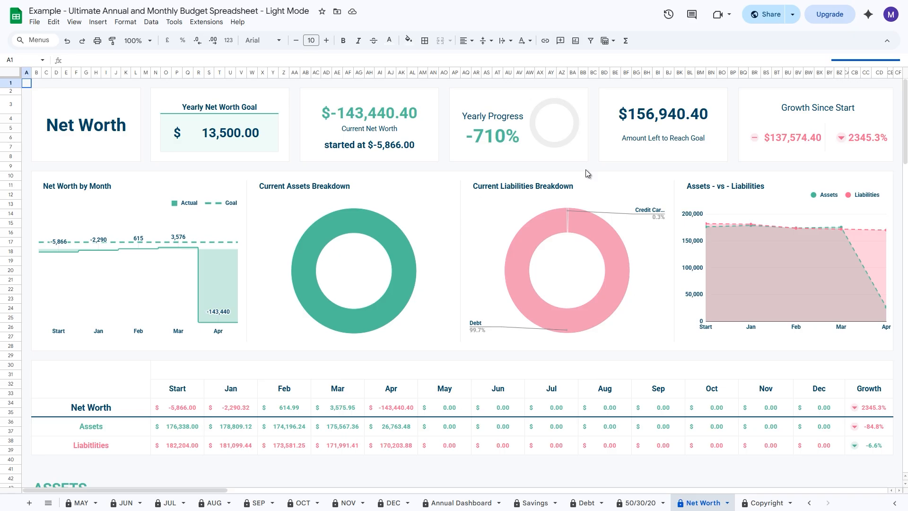
scroll(567, 339, "down", 10)
scroll(528, 253, "down", 15)
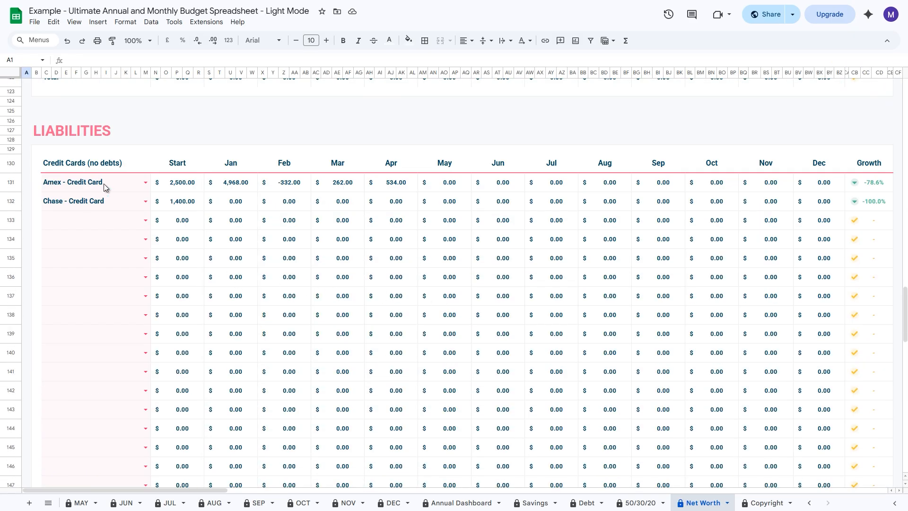
left_click(104, 187)
left_click(146, 182)
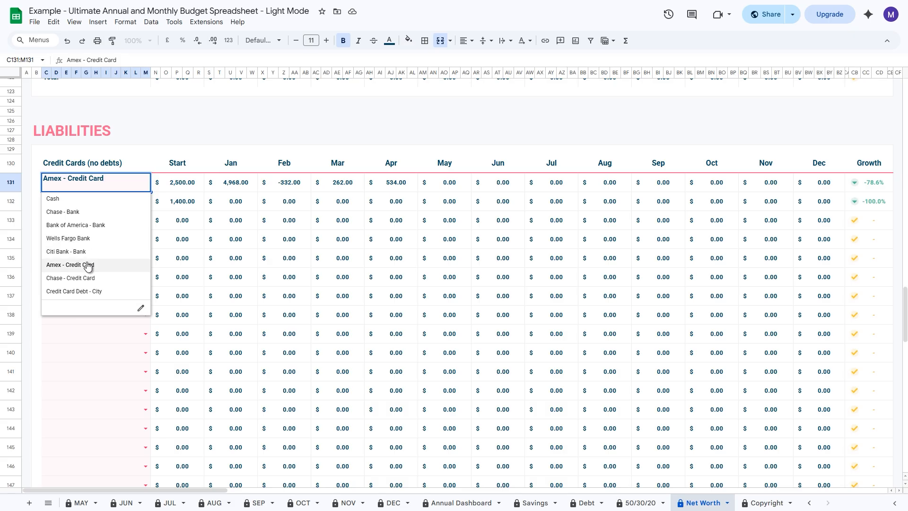
left_click(163, 126)
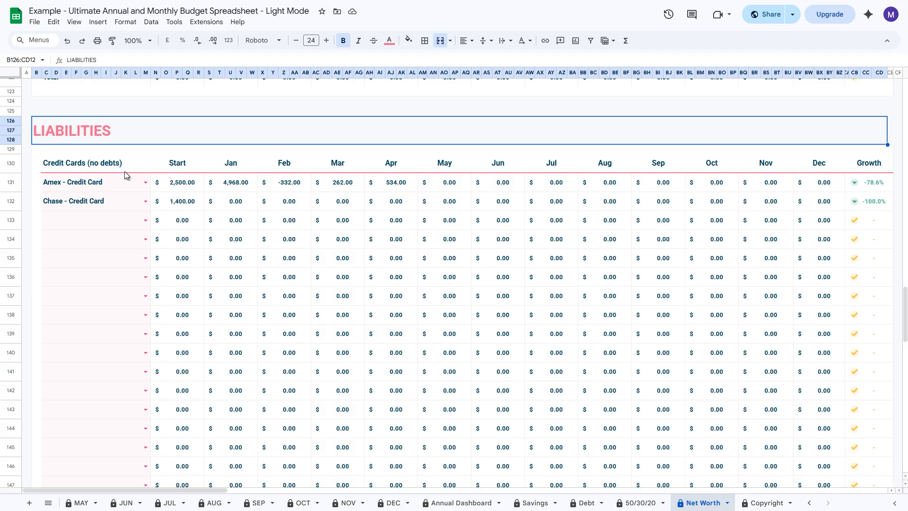
Step: Examine the Debt table under Liabilities, including its Credit Card Debt - City row, and return to the Net Worth overview
scroll(124, 172, "down", 8)
left_click(128, 221)
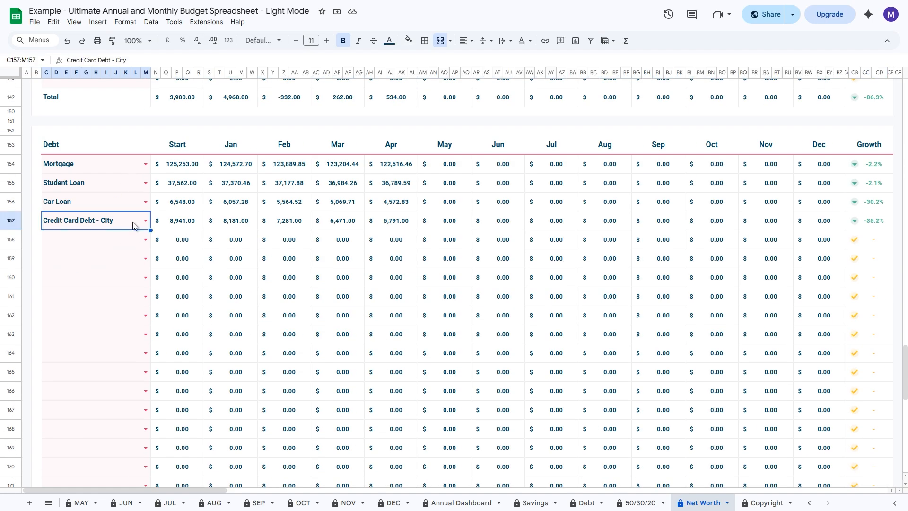
left_click(46, 150)
left_click(121, 222)
scroll(104, 224, "down", 5)
scroll(109, 226, "up", 7)
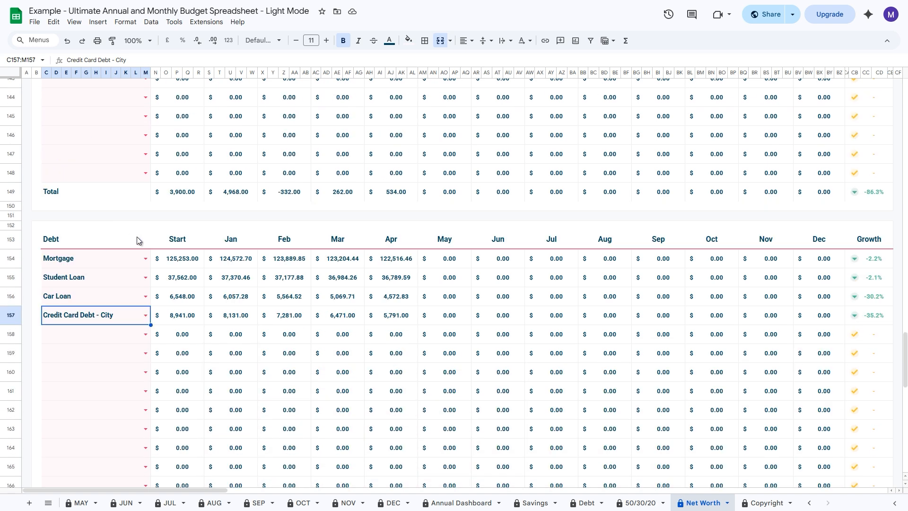
scroll(536, 279, "up", 15)
scroll(524, 284, "up", 15)
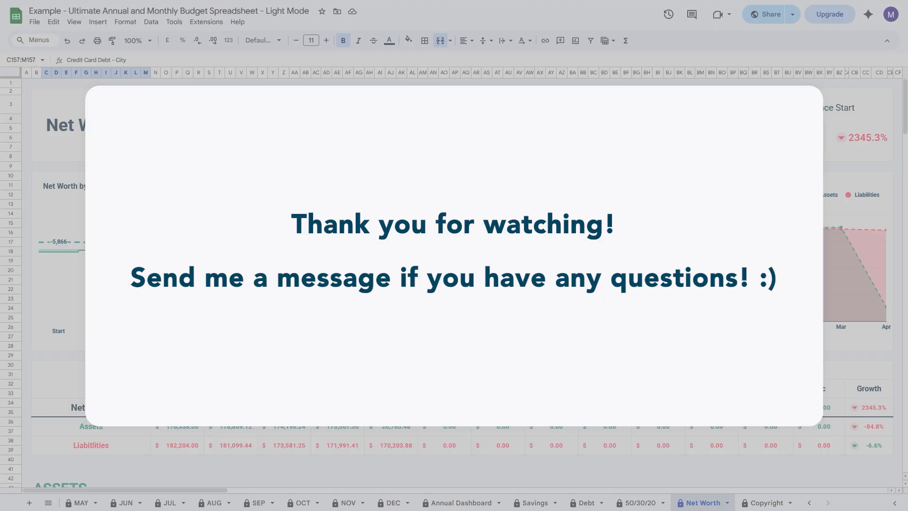